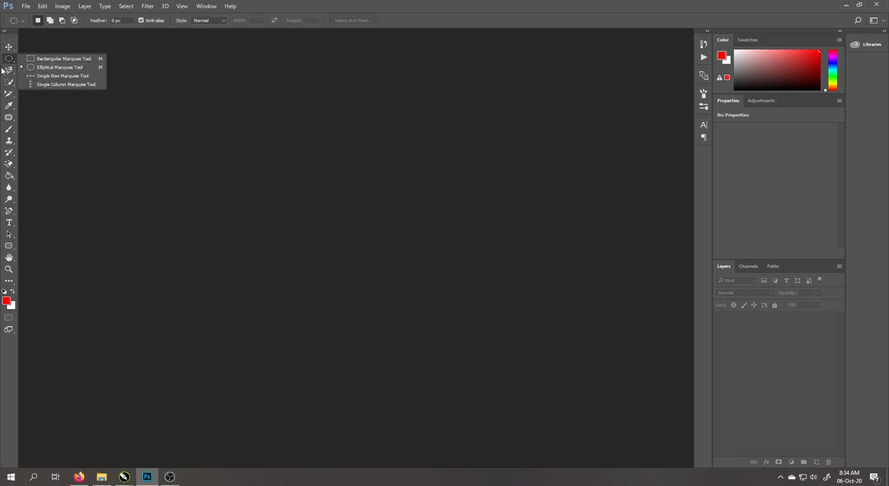
{"action": "left_click", "coordinate": [9, 70]}
{"action": "right_click", "coordinate": [9, 82]}
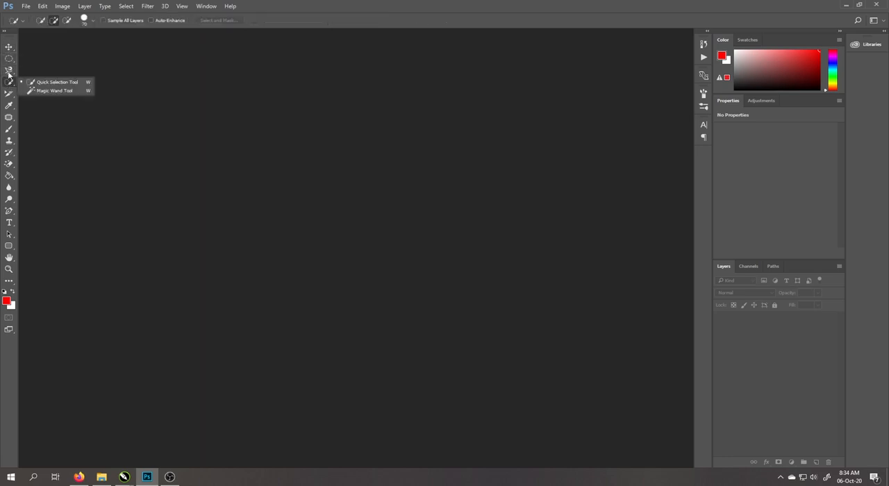
{"action": "right_click", "coordinate": [9, 70]}
{"action": "right_click", "coordinate": [9, 60]}
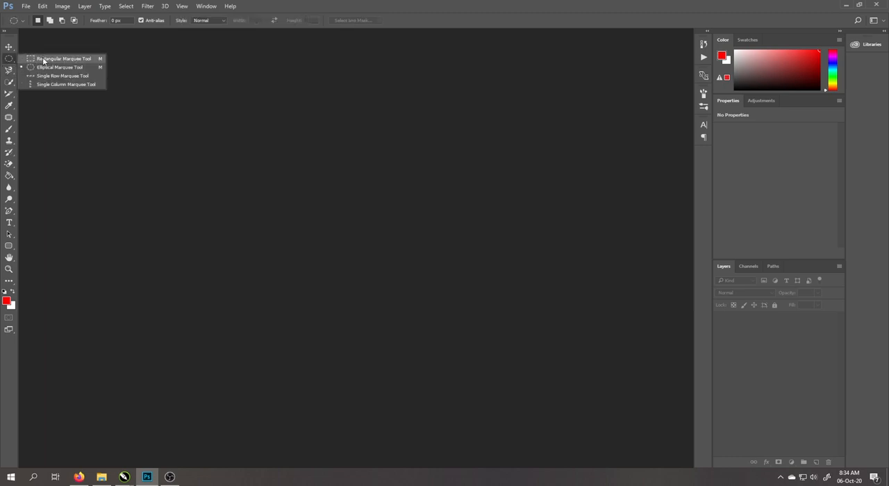
{"action": "left_click", "coordinate": [9, 81]}
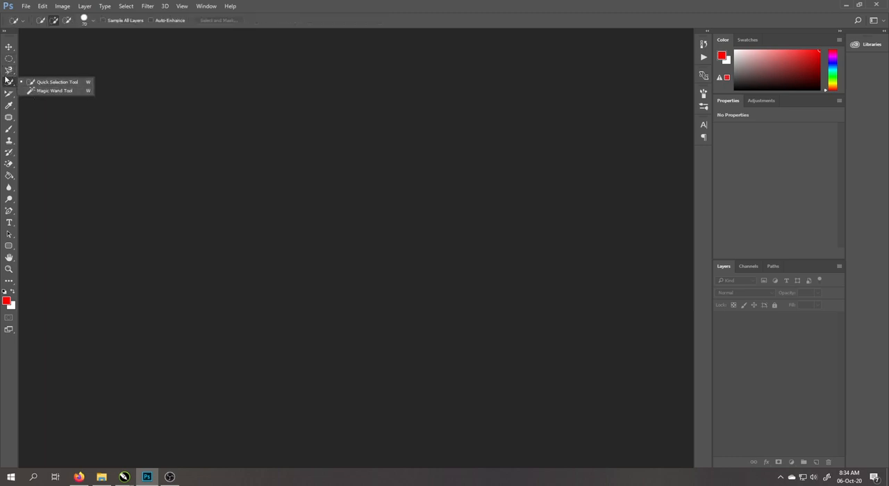
{"action": "left_click", "coordinate": [8, 70]}
{"action": "left_click", "coordinate": [9, 60]}
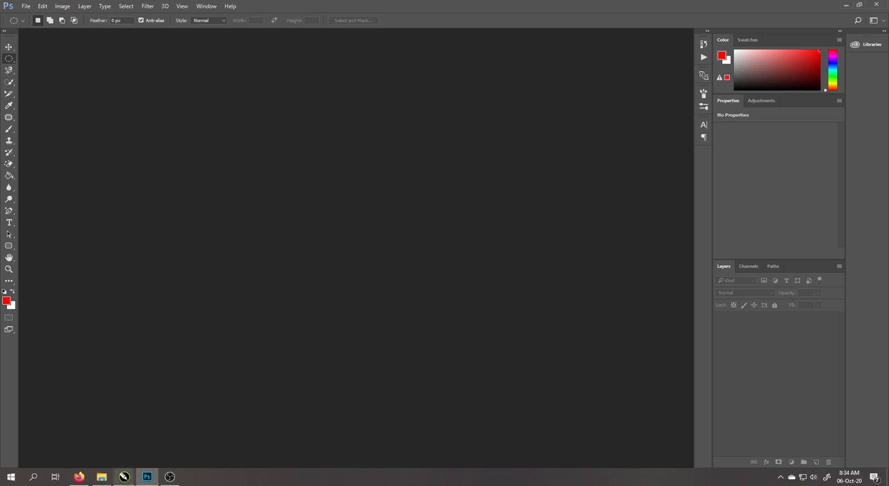
{"action": "mouse_move", "coordinate": [101, 476]}
{"action": "left_click", "coordinate": [123, 439]}
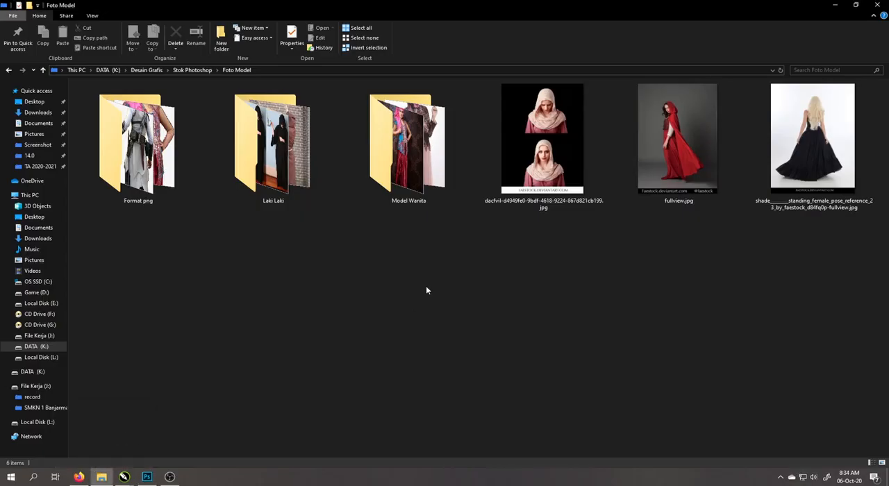
{"action": "left_click_drag", "start_coordinate": [542, 139], "coordinate": [418, 225]}
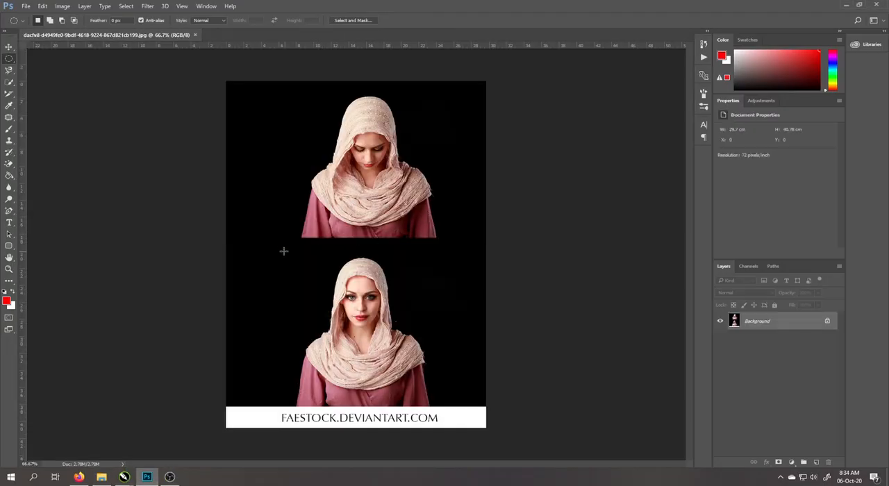
Crop the photo vertically to the lower portrait with the Crop tool, removing the upper portrait and the white credit text
{"action": "left_click", "coordinate": [9, 49]}
{"action": "key", "text": "c"}
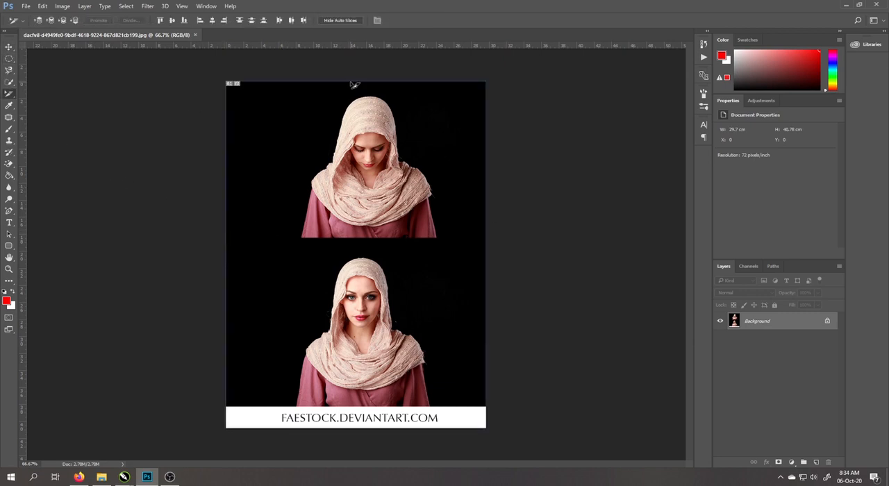
{"action": "right_click", "coordinate": [10, 94]}
{"action": "left_click", "coordinate": [70, 95]}
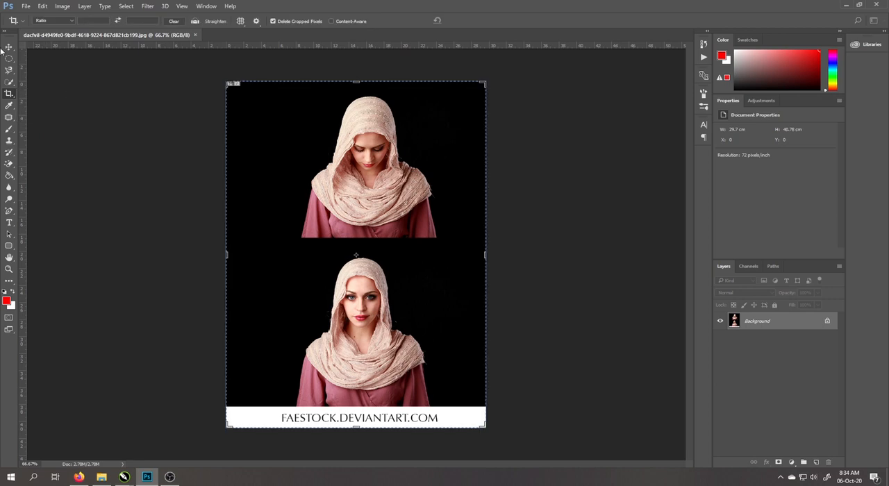
{"action": "left_click", "coordinate": [8, 48]}
{"action": "right_click", "coordinate": [7, 95]}
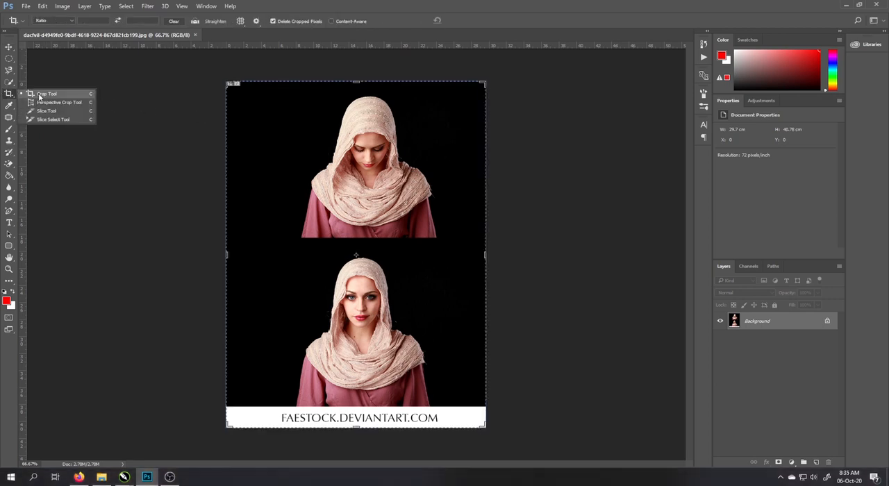
{"action": "left_click", "coordinate": [38, 93]}
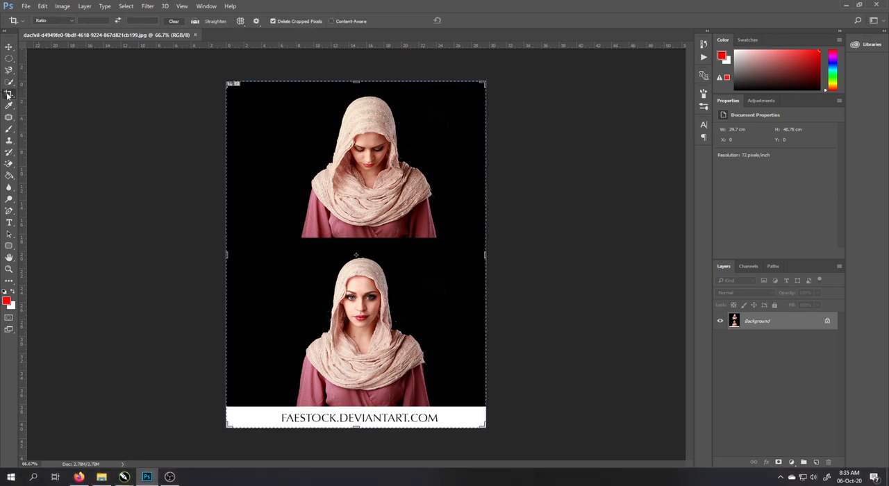
{"action": "left_click_drag", "start_coordinate": [355, 82], "coordinate": [358, 161]}
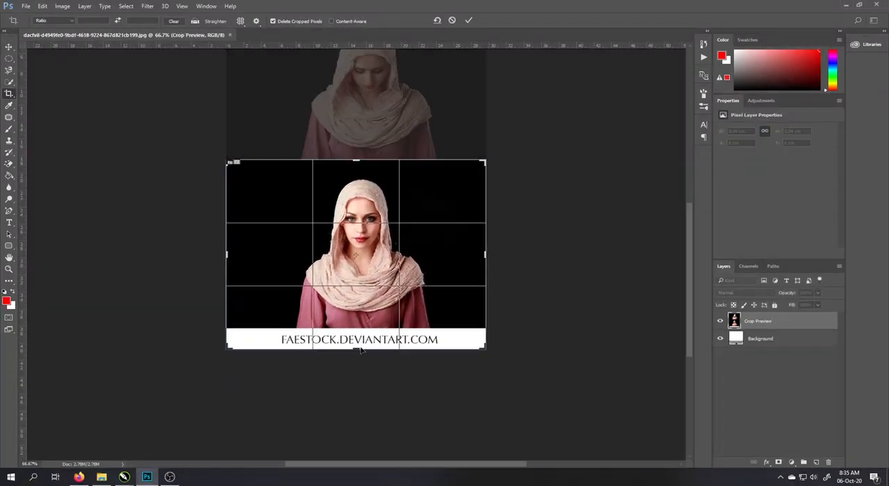
{"action": "left_click_drag", "start_coordinate": [360, 350], "coordinate": [358, 338]}
{"action": "key", "text": "Return"}
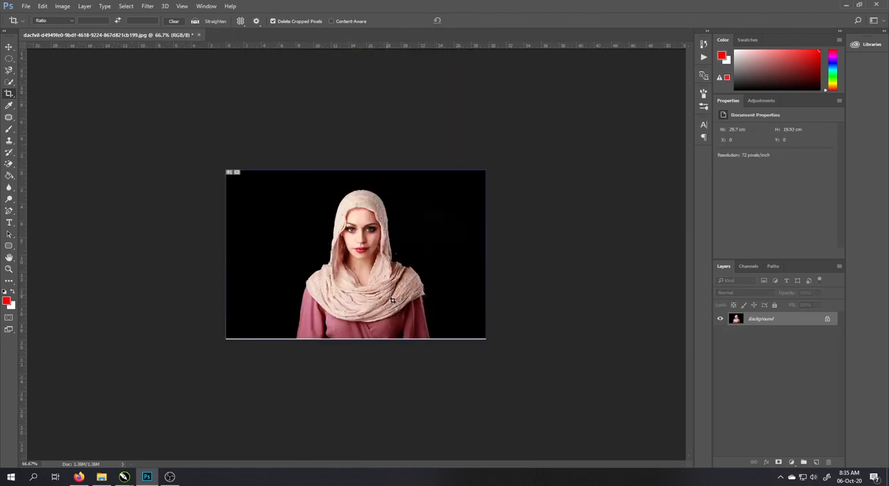
Crop away the black areas on both sides of the portrait, leaving a width of about 16.3 cm
{"action": "scroll", "coordinate": [319, 281], "scroll_direction": "up", "scroll_amount": 3}
{"action": "left_click", "coordinate": [245, 265]}
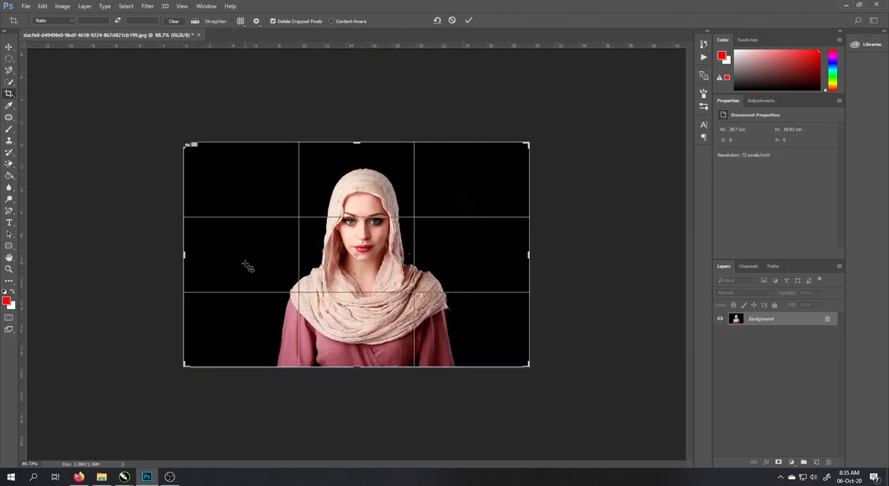
{"action": "left_click_drag", "start_coordinate": [182, 257], "coordinate": [260, 256]}
{"action": "double_click", "coordinate": [333, 282]}
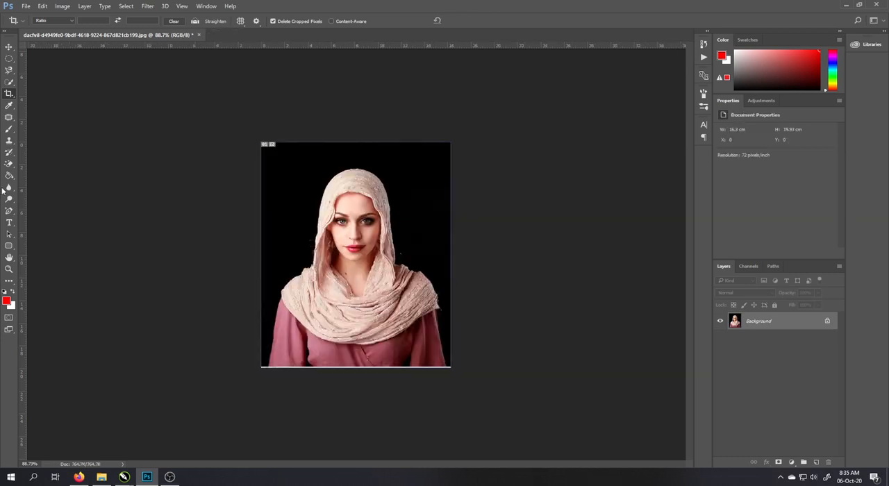
Start a Pen tool path at the hood's left edge beside the face and run it up to the crown
{"action": "scroll", "coordinate": [302, 238], "scroll_direction": "up", "scroll_amount": 3}
{"action": "scroll", "coordinate": [305, 236], "scroll_direction": "up", "scroll_amount": 1}
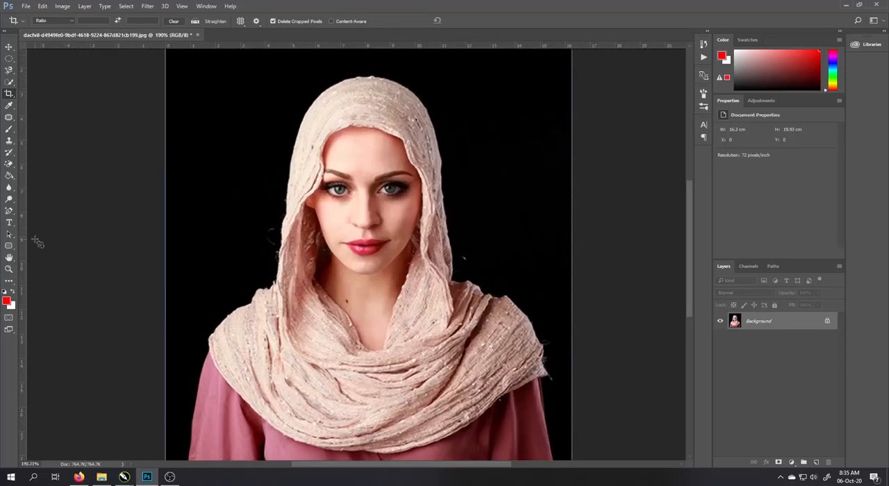
{"action": "left_click", "coordinate": [9, 212]}
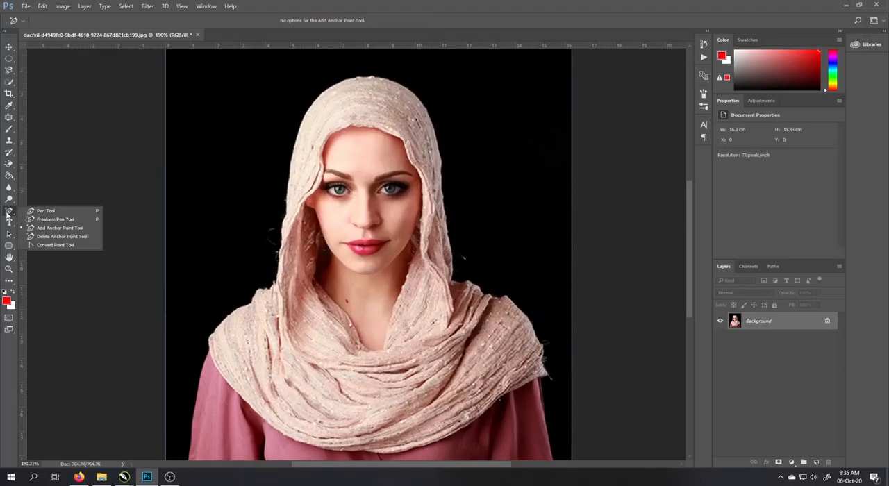
{"action": "left_click", "coordinate": [46, 211]}
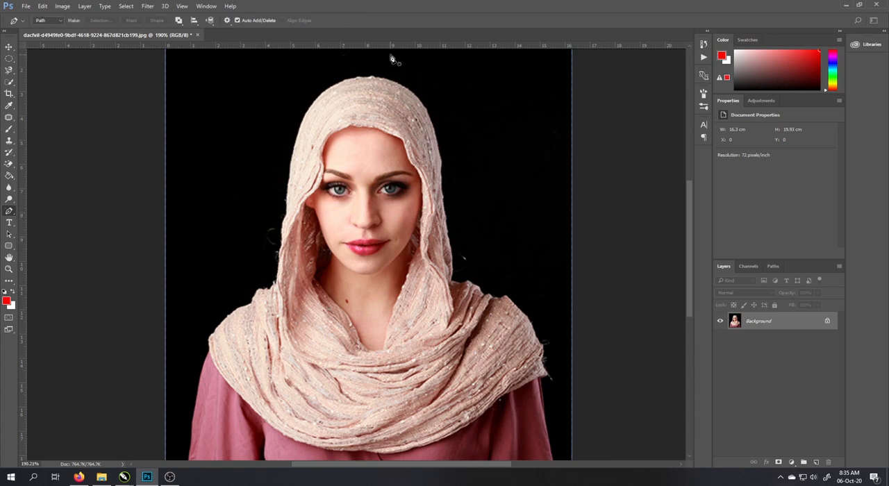
{"action": "scroll", "coordinate": [393, 60], "scroll_direction": "up", "scroll_amount": 3}
{"action": "scroll", "coordinate": [244, 157], "scroll_direction": "down", "scroll_amount": 1}
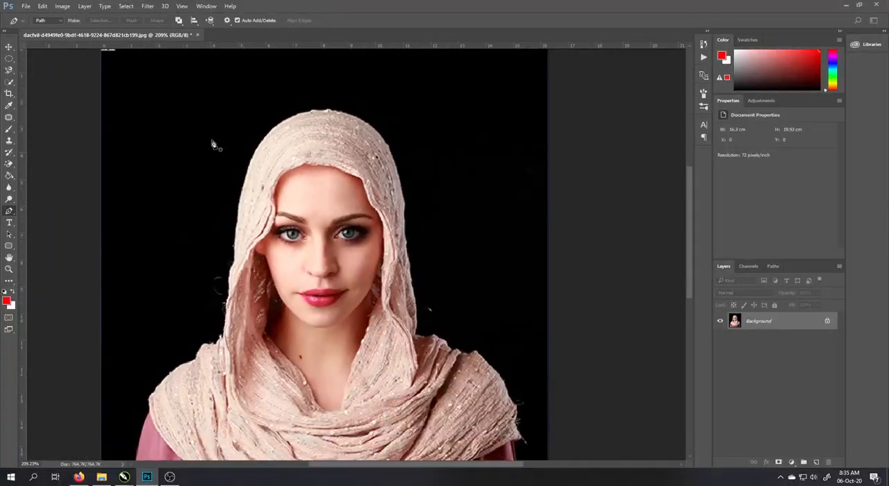
{"action": "scroll", "coordinate": [215, 258], "scroll_direction": "up", "scroll_amount": 2}
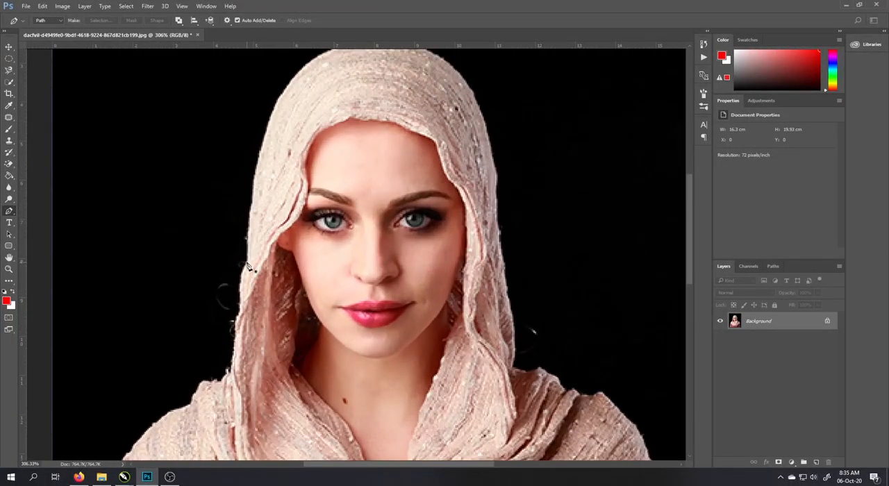
{"action": "left_click", "coordinate": [249, 263]}
{"action": "left_click", "coordinate": [299, 77]}
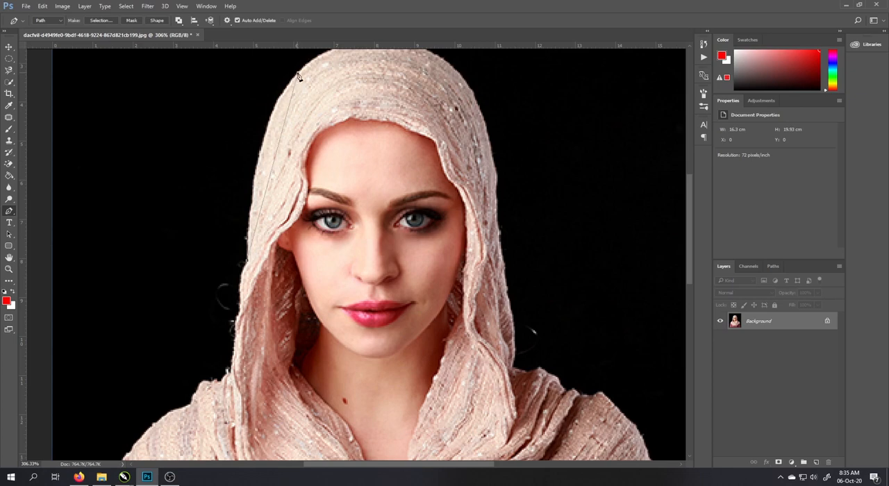
{"action": "left_click_drag", "start_coordinate": [342, 79], "coordinate": [270, 186]}
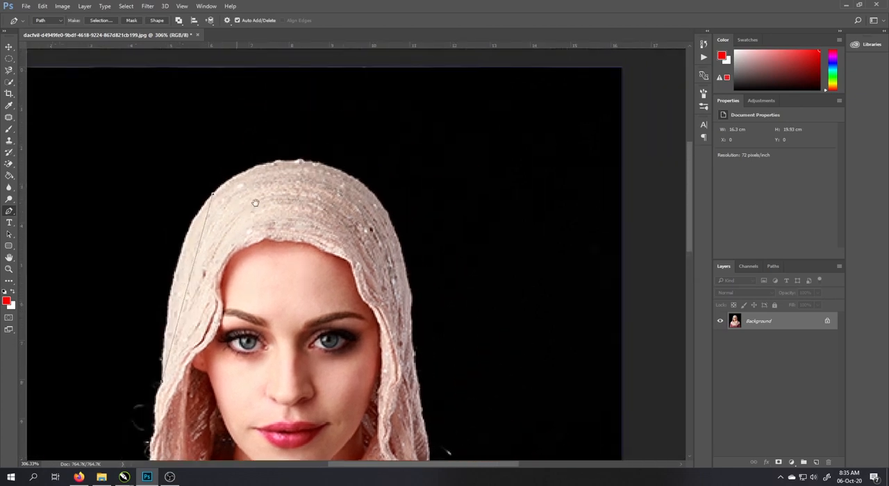
{"action": "left_click", "coordinate": [299, 167]}
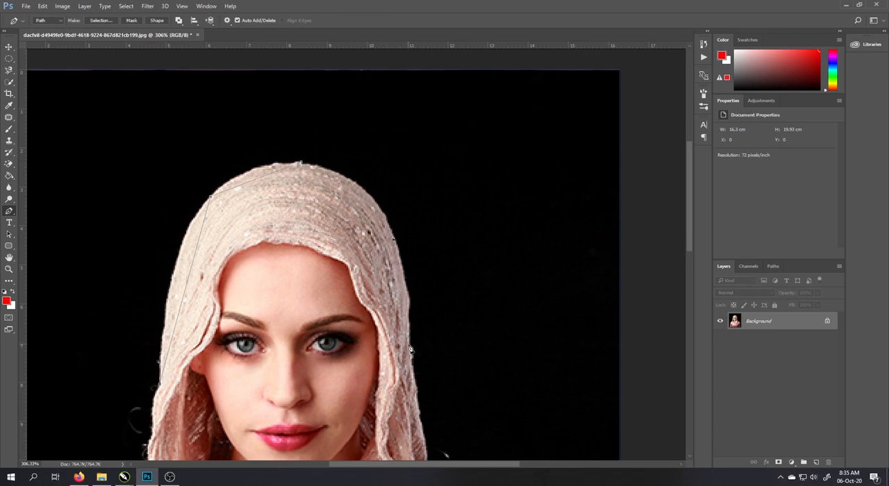
Continue the path down the hood's right edge to where it meets the shawl
{"action": "left_click_drag", "start_coordinate": [402, 368], "coordinate": [359, 161]}
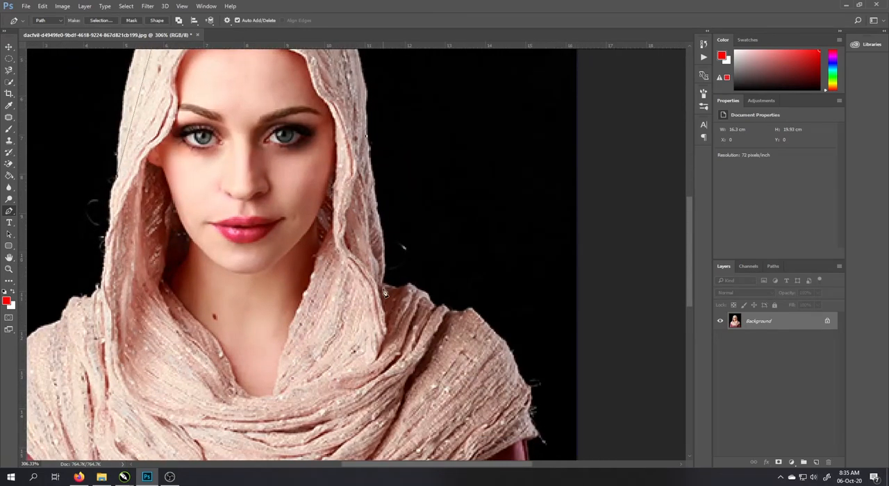
{"action": "scroll", "coordinate": [398, 268], "scroll_direction": "down", "scroll_amount": 4}
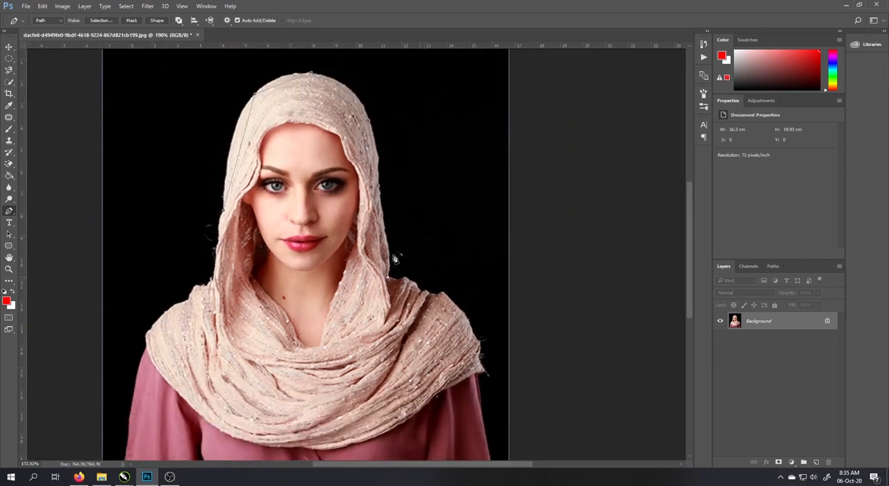
{"action": "scroll", "coordinate": [396, 260], "scroll_direction": "down", "scroll_amount": 2}
{"action": "scroll", "coordinate": [297, 135], "scroll_direction": "up", "scroll_amount": 3}
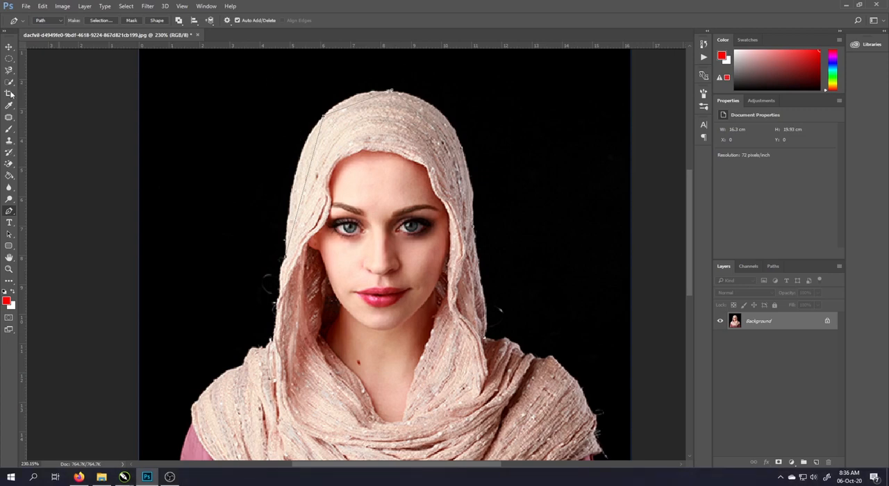
{"action": "left_click", "coordinate": [9, 62]}
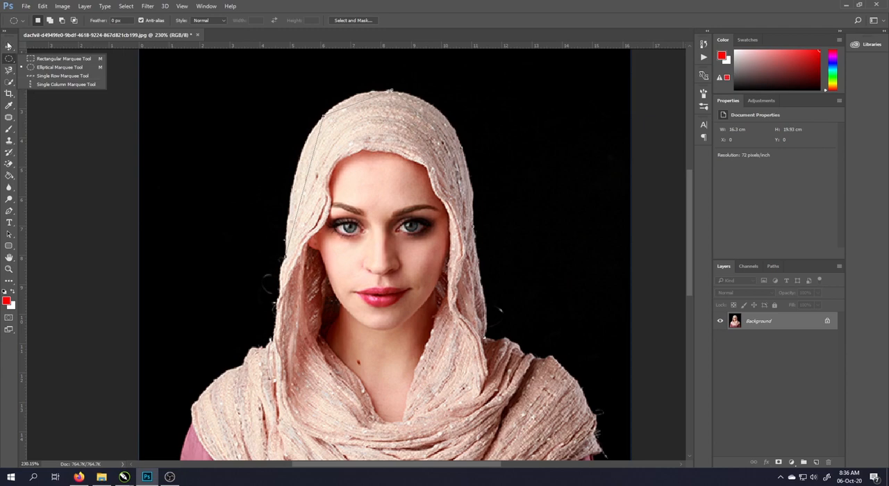
{"action": "right_click", "coordinate": [9, 72]}
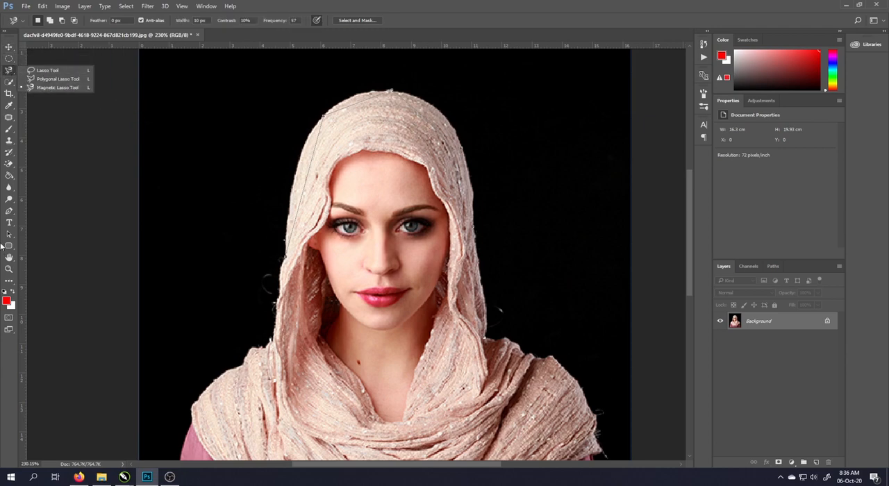
{"action": "left_click", "coordinate": [9, 210]}
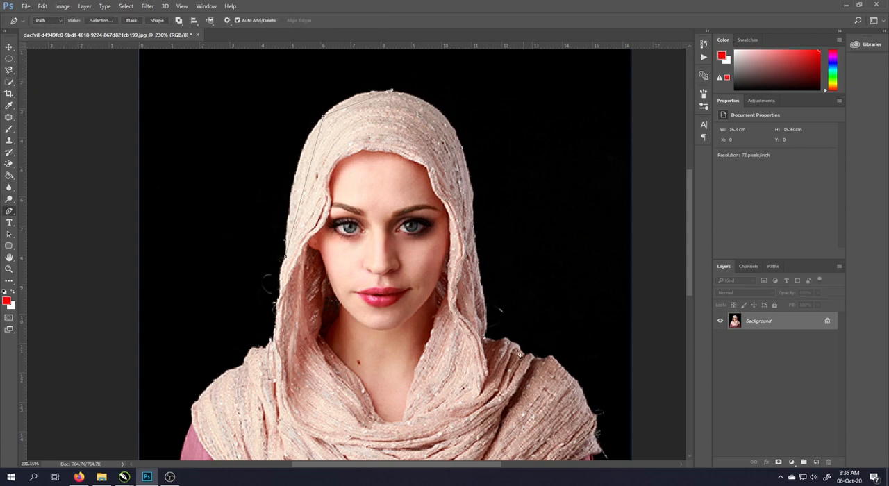
Continue the path over the shawl's right shoulder, down the right sleeve and across the bottom edge of the portrait
{"action": "scroll", "coordinate": [515, 357], "scroll_direction": "up", "scroll_amount": 2}
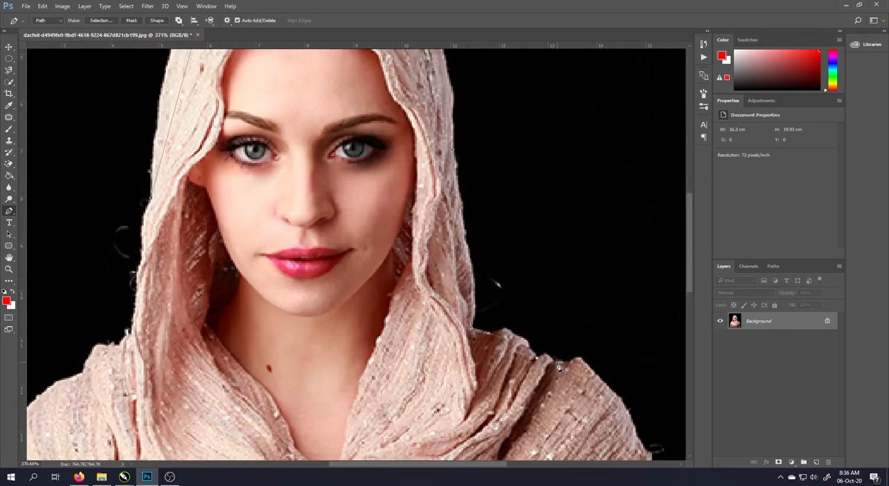
{"action": "scroll", "coordinate": [587, 370], "scroll_direction": "down", "scroll_amount": 3}
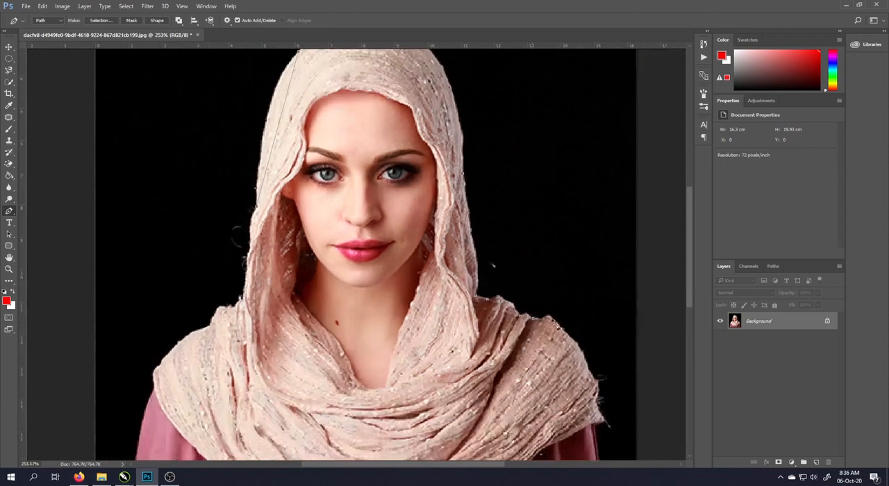
{"action": "scroll", "coordinate": [591, 371], "scroll_direction": "up", "scroll_amount": 2}
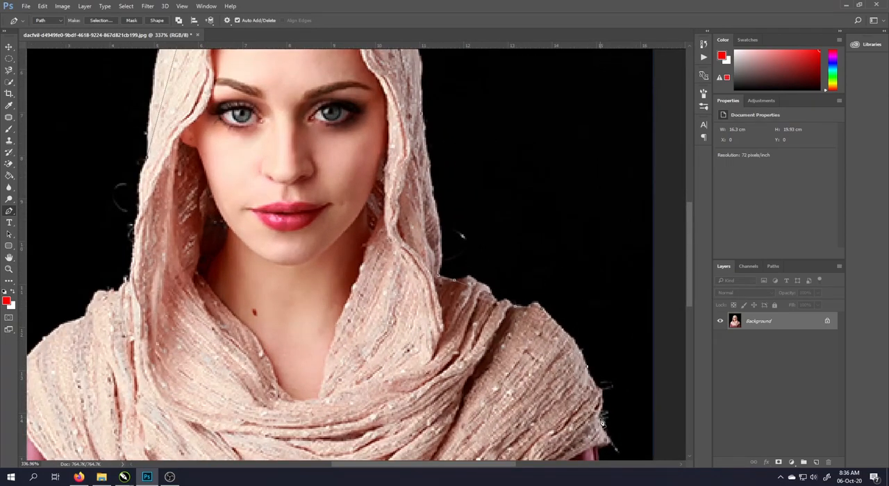
{"action": "scroll", "coordinate": [569, 306], "scroll_direction": "down", "scroll_amount": 2}
{"action": "scroll", "coordinate": [535, 262], "scroll_direction": "up", "scroll_amount": 2}
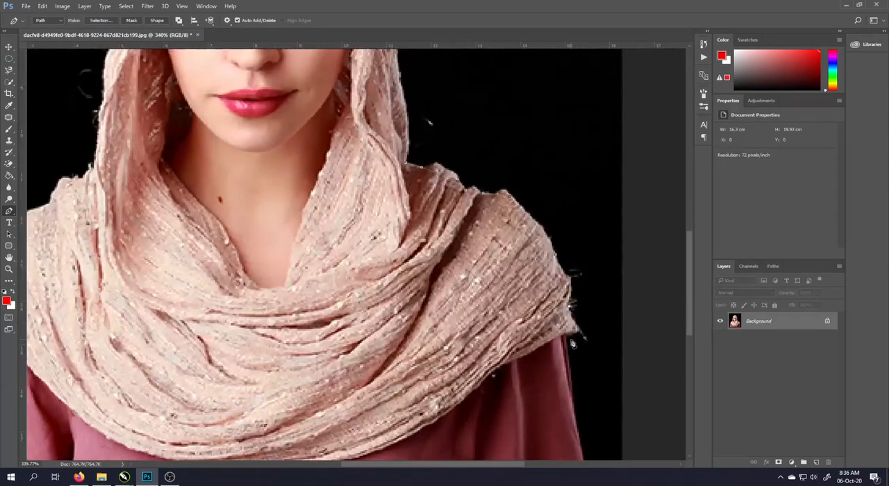
{"action": "scroll", "coordinate": [568, 340], "scroll_direction": "down", "scroll_amount": 2}
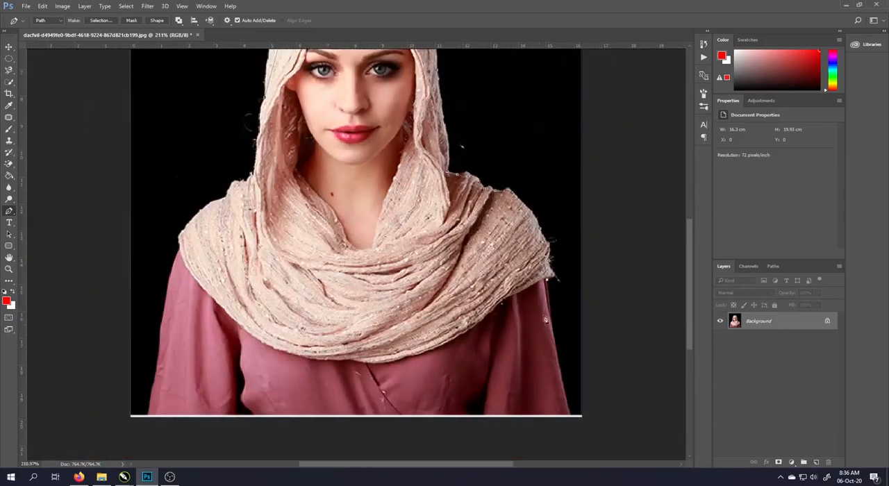
{"action": "left_click", "coordinate": [571, 416]}
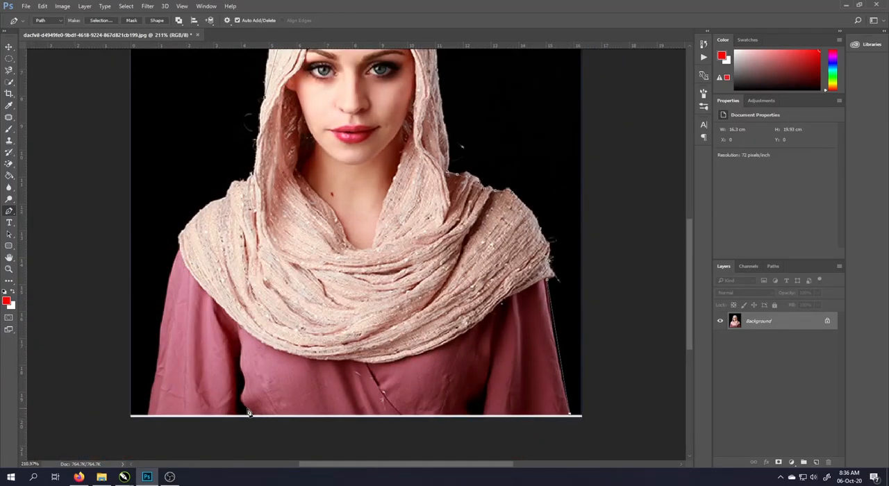
{"action": "left_click", "coordinate": [149, 416]}
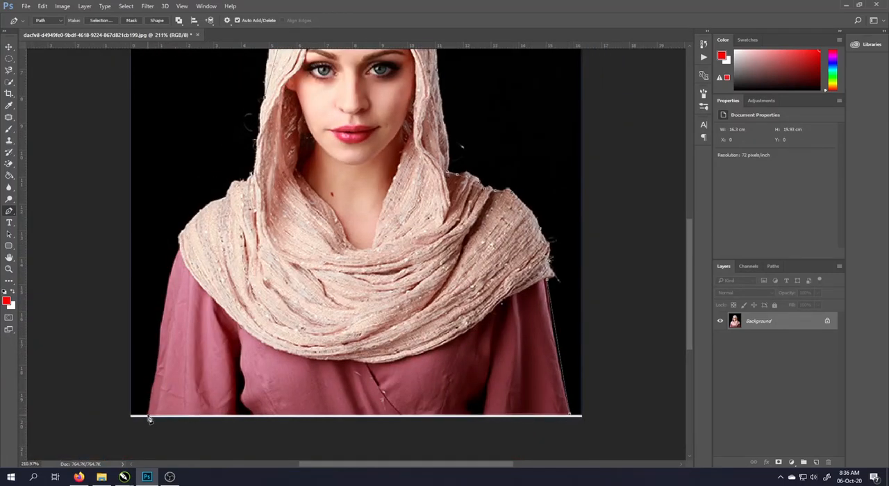
Trace the path up the left sleeve, over the shawl's left shoulder and up the hood's left edge towards its starting point
{"action": "left_click", "coordinate": [157, 367]}
{"action": "left_click", "coordinate": [161, 318]}
{"action": "left_click", "coordinate": [226, 201]}
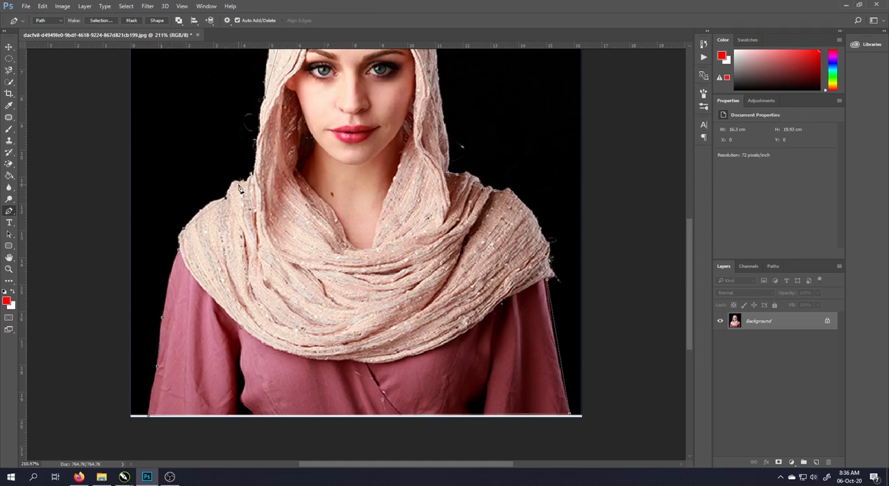
{"action": "left_click", "coordinate": [265, 98]}
{"action": "scroll", "coordinate": [377, 288], "scroll_direction": "down", "scroll_amount": 5}
{"action": "scroll", "coordinate": [313, 223], "scroll_direction": "up", "scroll_amount": 5}
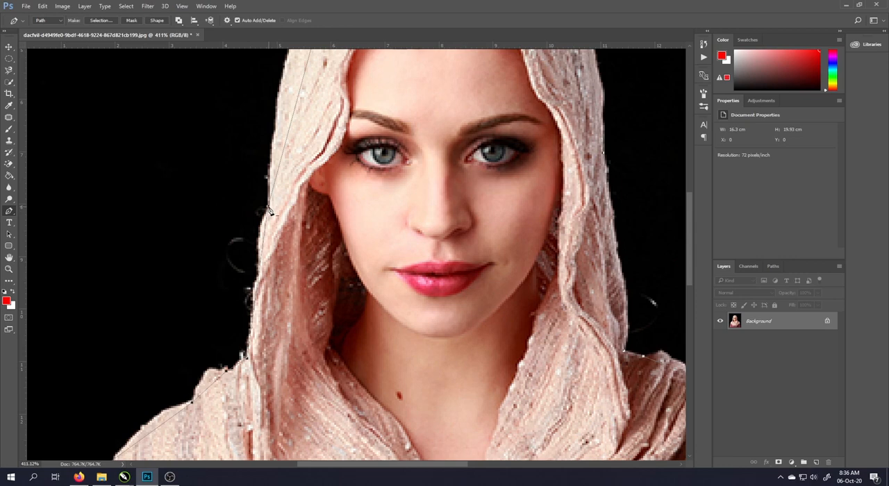
Add an anchor point on the path along the hood's left side and pull the curve out to the fabric edge
{"action": "right_click", "coordinate": [11, 210]}
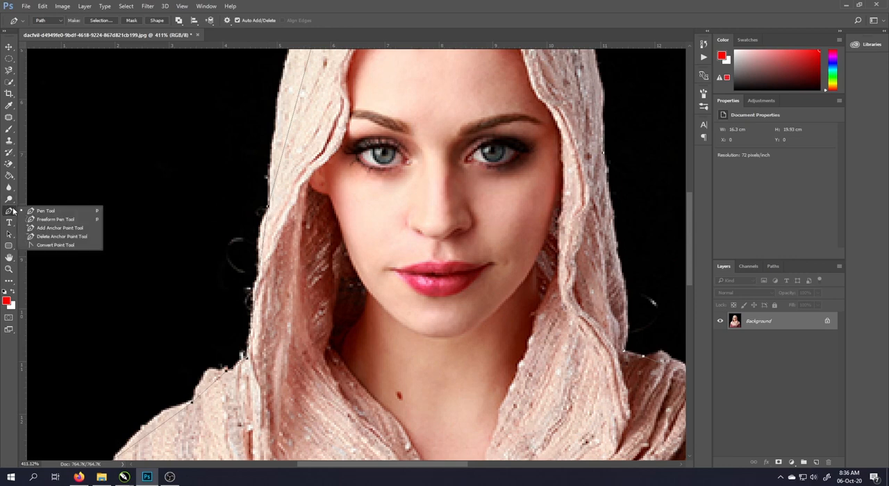
{"action": "left_click", "coordinate": [60, 228]}
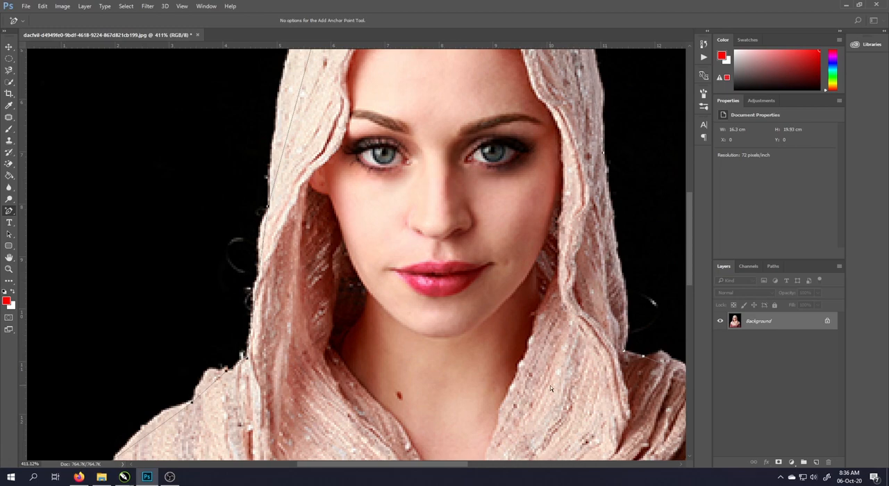
{"action": "scroll", "coordinate": [551, 388], "scroll_direction": "down", "scroll_amount": 4}
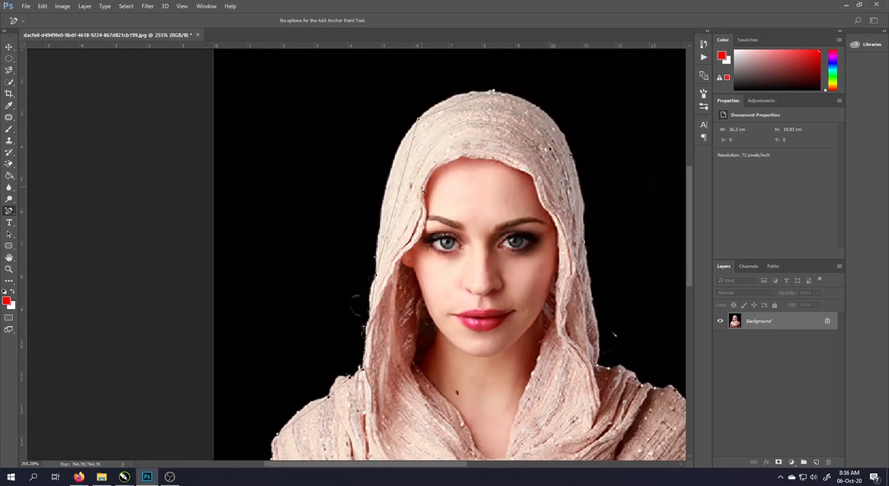
{"action": "scroll", "coordinate": [421, 189], "scroll_direction": "up", "scroll_amount": 4}
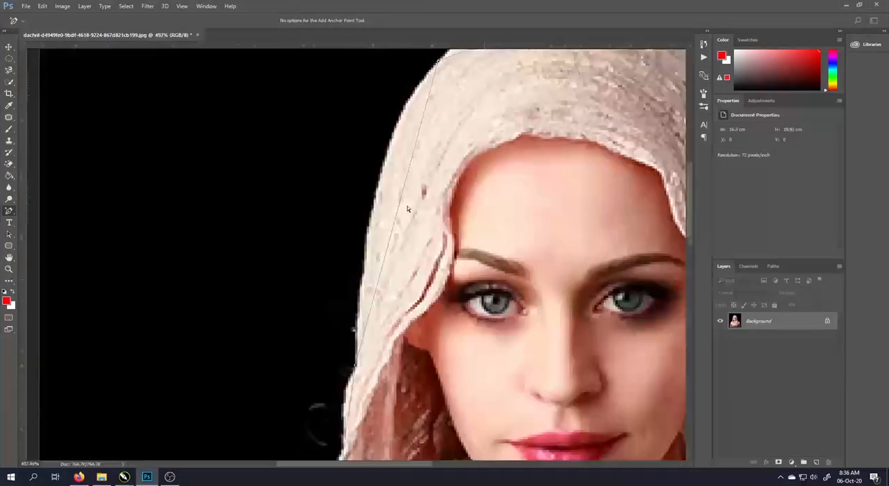
{"action": "scroll", "coordinate": [407, 209], "scroll_direction": "down", "scroll_amount": 1}
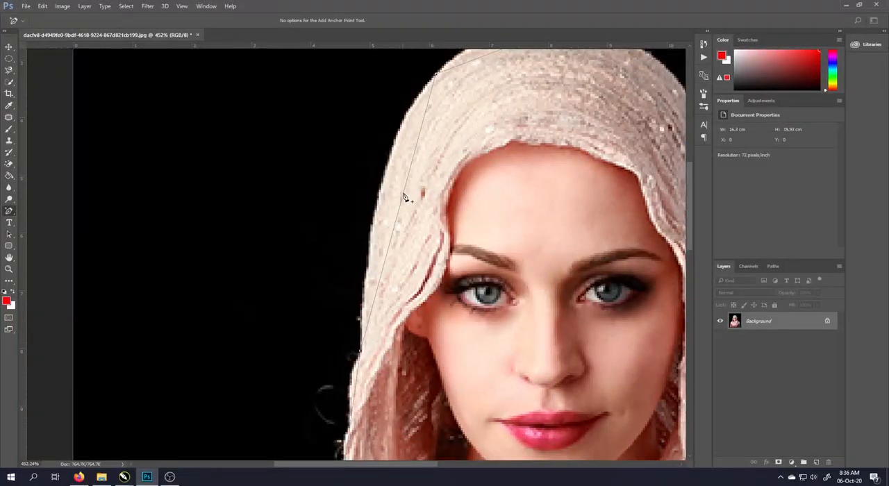
{"action": "left_click", "coordinate": [403, 195]}
{"action": "left_click_drag", "start_coordinate": [404, 198], "coordinate": [384, 181]}
Add anchor points on both sides of the hood's crown and bend the path segments out to its rounded edge
{"action": "scroll", "coordinate": [384, 181], "scroll_direction": "down", "scroll_amount": 4}
{"action": "scroll", "coordinate": [425, 163], "scroll_direction": "up", "scroll_amount": 3}
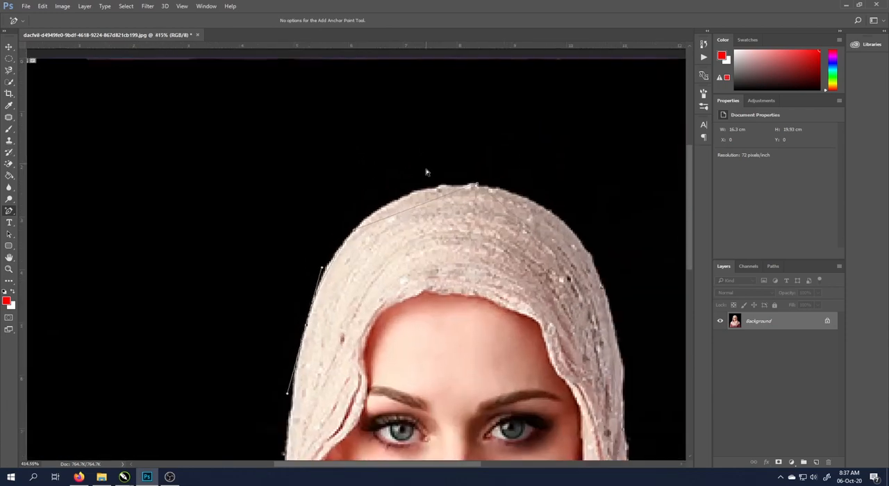
{"action": "left_click_drag", "start_coordinate": [416, 210], "coordinate": [407, 196]}
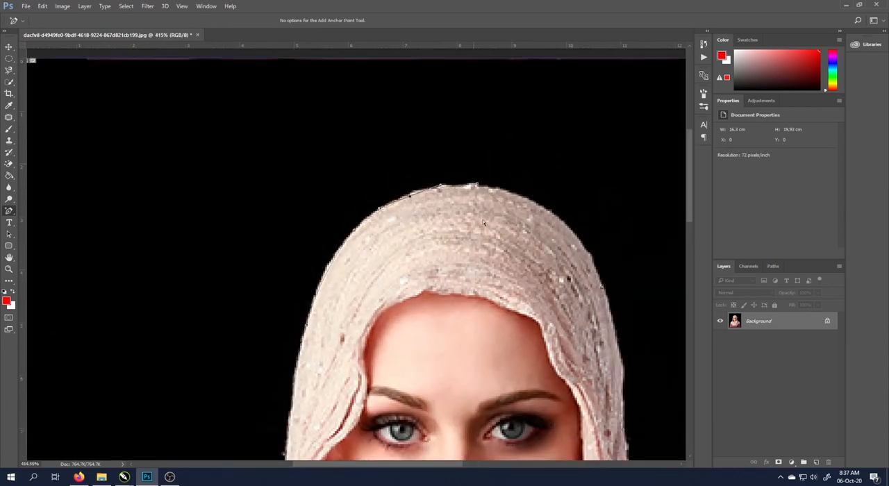
{"action": "left_click_drag", "start_coordinate": [554, 248], "coordinate": [566, 224]}
{"action": "scroll", "coordinate": [515, 128], "scroll_direction": "down", "scroll_amount": 2}
{"action": "scroll", "coordinate": [492, 254], "scroll_direction": "up", "scroll_amount": 2}
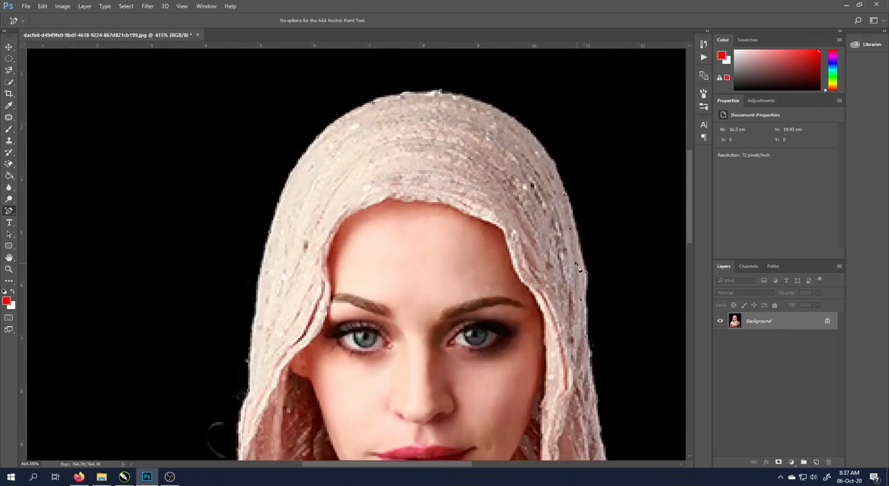
Fit the path to the hood's lower right edge and the start of the shawl's right shoulder with added anchor points
{"action": "scroll", "coordinate": [588, 277], "scroll_direction": "down", "scroll_amount": 2}
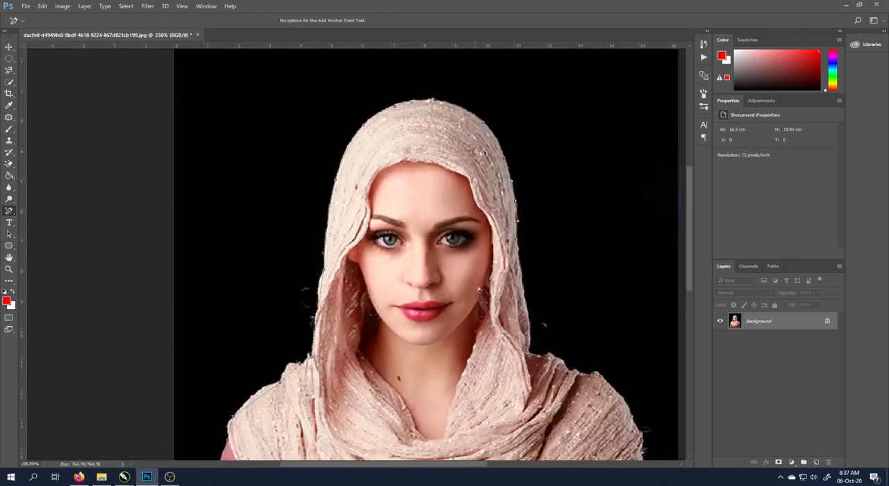
{"action": "scroll", "coordinate": [597, 355], "scroll_direction": "up", "scroll_amount": 2}
{"action": "left_click_drag", "start_coordinate": [563, 320], "coordinate": [567, 324]}
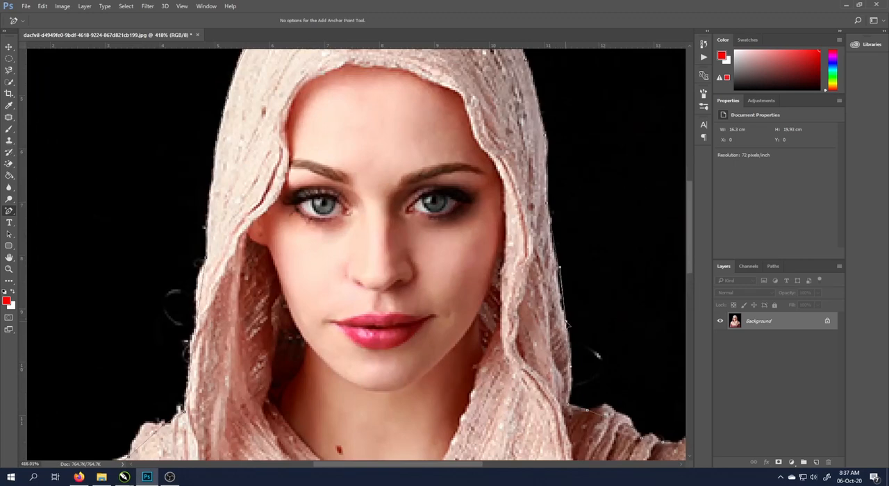
{"action": "scroll", "coordinate": [563, 274], "scroll_direction": "down", "scroll_amount": 2}
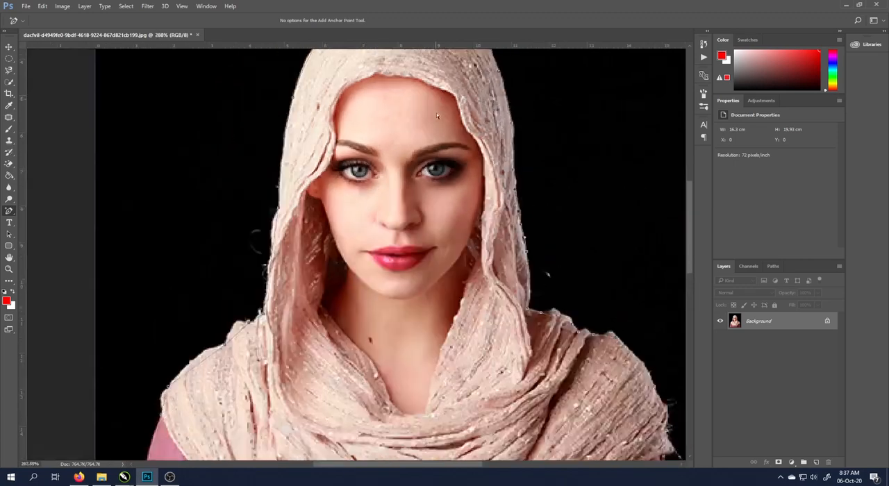
{"action": "scroll", "coordinate": [537, 294], "scroll_direction": "up", "scroll_amount": 2}
{"action": "left_click_drag", "start_coordinate": [547, 306], "coordinate": [557, 296]}
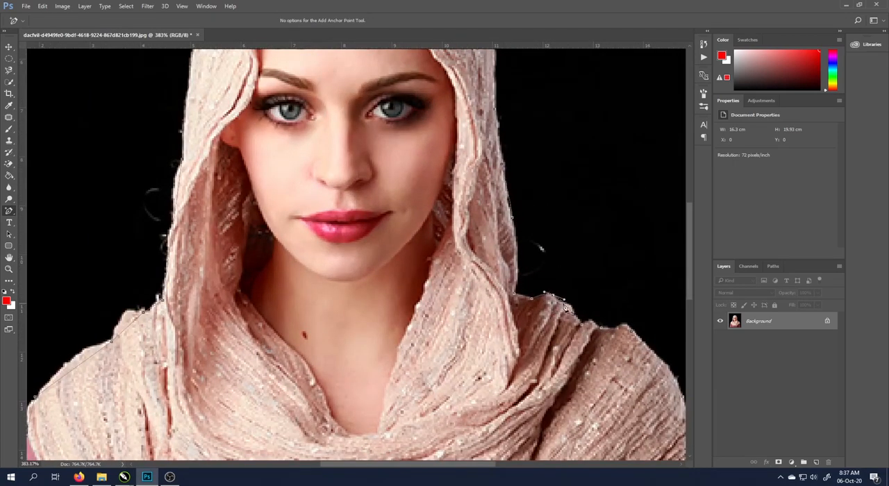
{"action": "left_click", "coordinate": [567, 308]}
Add an anchor point halfway down the right sleeve and pull the path in to the sleeve's edge
{"action": "scroll", "coordinate": [353, 76], "scroll_direction": "down", "scroll_amount": 2}
{"action": "scroll", "coordinate": [398, 120], "scroll_direction": "up", "scroll_amount": 2}
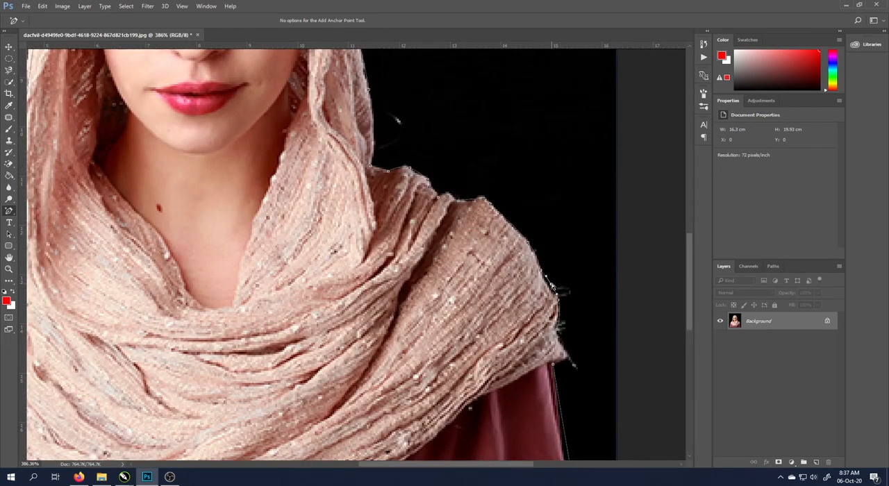
{"action": "scroll", "coordinate": [458, 184], "scroll_direction": "down", "scroll_amount": 3}
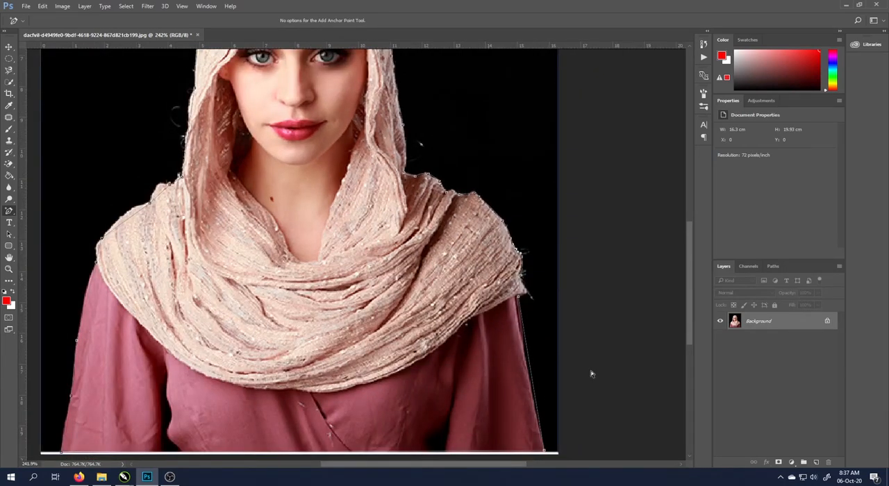
{"action": "left_click", "coordinate": [530, 366]}
{"action": "left_click_drag", "start_coordinate": [531, 366], "coordinate": [529, 373]}
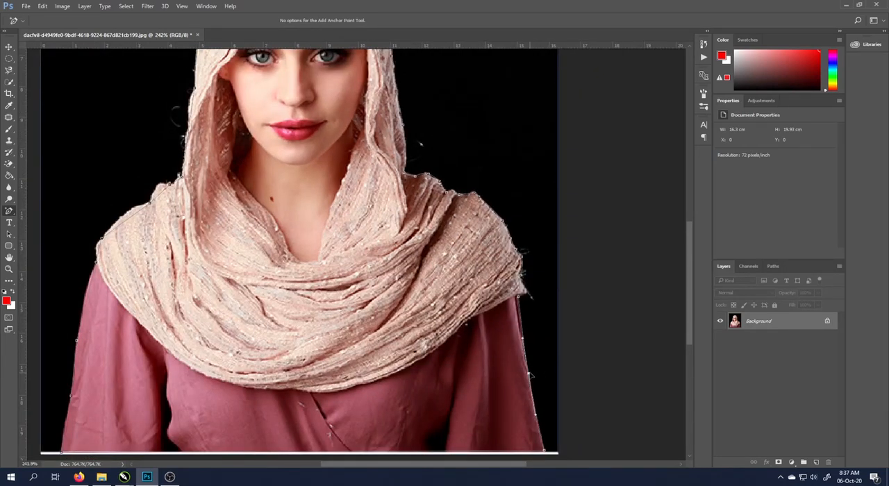
Add anchor points along the upper left sleeve and the shawl's left shoulder, moving each segment onto the fabric edge
{"action": "scroll", "coordinate": [104, 282], "scroll_direction": "up", "scroll_amount": 3}
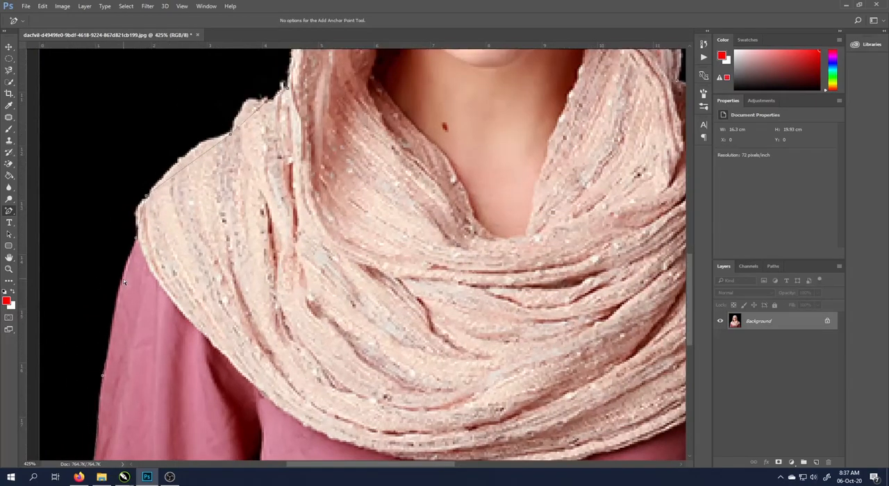
{"action": "left_click_drag", "start_coordinate": [126, 278], "coordinate": [123, 276]}
{"action": "left_click", "coordinate": [142, 215]}
{"action": "left_click_drag", "start_coordinate": [141, 215], "coordinate": [137, 211]}
{"action": "left_click", "coordinate": [182, 169]}
{"action": "left_click_drag", "start_coordinate": [182, 169], "coordinate": [184, 155]}
{"action": "left_click", "coordinate": [246, 119]}
{"action": "left_click_drag", "start_coordinate": [247, 118], "coordinate": [244, 104]}
Examine the refined path around the hood, shawl and sleeves for segments that miss the edge
{"action": "scroll", "coordinate": [399, 297], "scroll_direction": "down", "scroll_amount": 6}
{"action": "scroll", "coordinate": [344, 110], "scroll_direction": "up", "scroll_amount": 3}
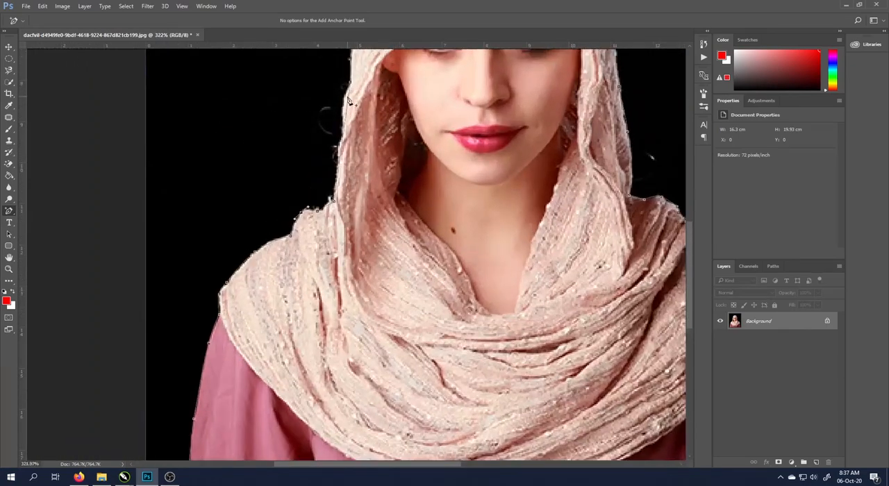
{"action": "scroll", "coordinate": [325, 128], "scroll_direction": "down", "scroll_amount": 8}
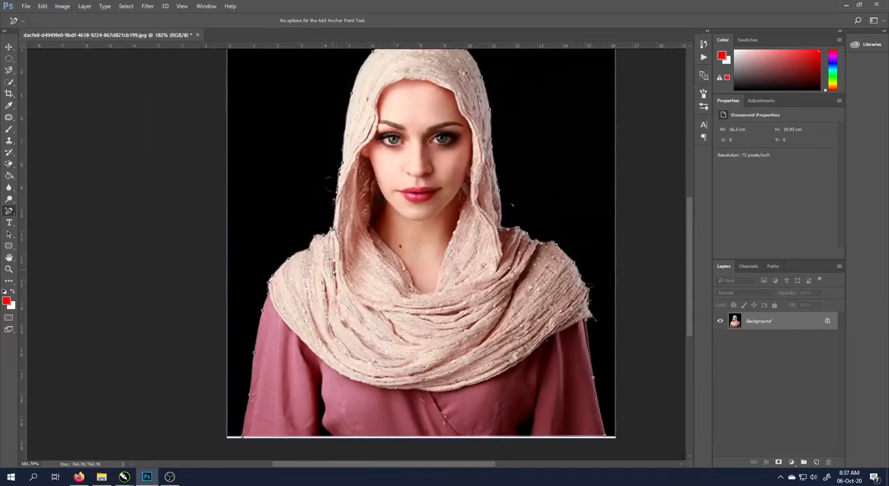
{"action": "scroll", "coordinate": [302, 307], "scroll_direction": "up", "scroll_amount": 5}
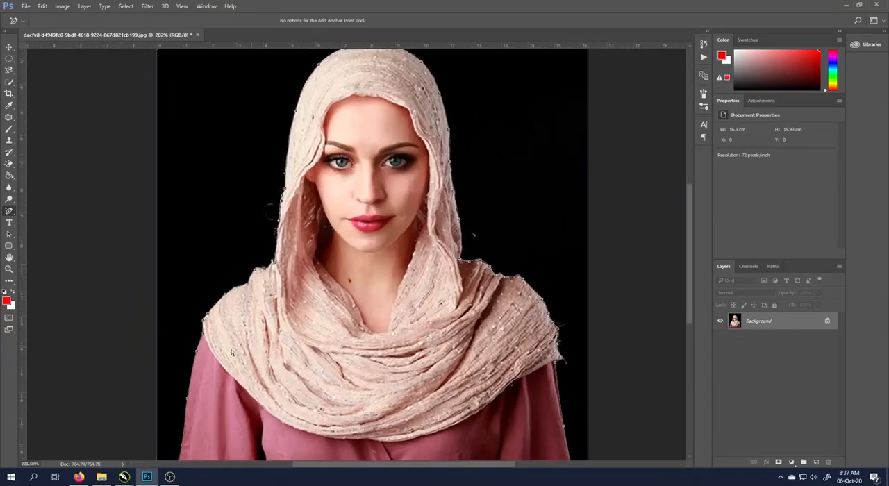
{"action": "scroll", "coordinate": [199, 442], "scroll_direction": "down", "scroll_amount": 3}
{"action": "scroll", "coordinate": [249, 283], "scroll_direction": "up", "scroll_amount": 6}
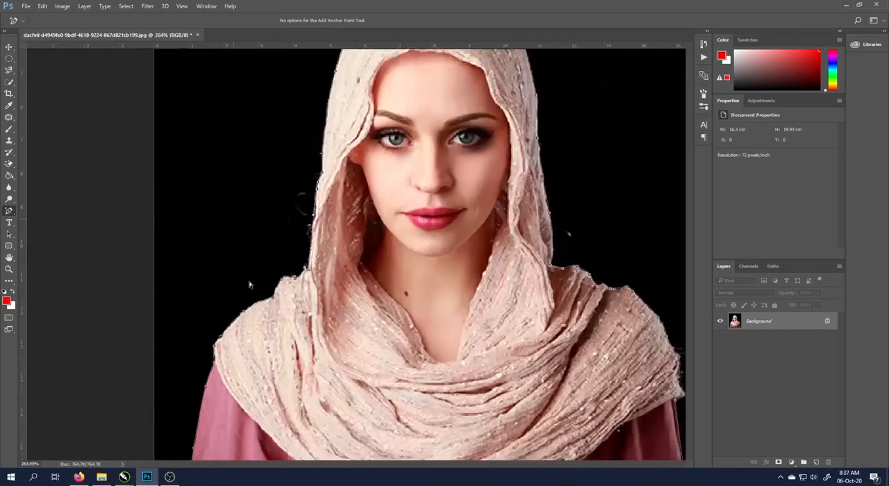
{"action": "scroll", "coordinate": [385, 260], "scroll_direction": "down", "scroll_amount": 3}
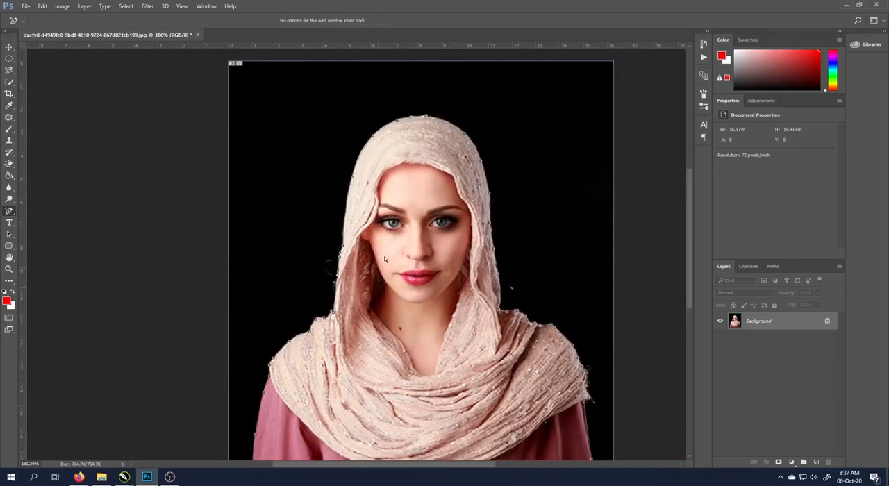
{"action": "scroll", "coordinate": [389, 105], "scroll_direction": "down", "scroll_amount": 2}
{"action": "scroll", "coordinate": [358, 236], "scroll_direction": "up", "scroll_amount": 4}
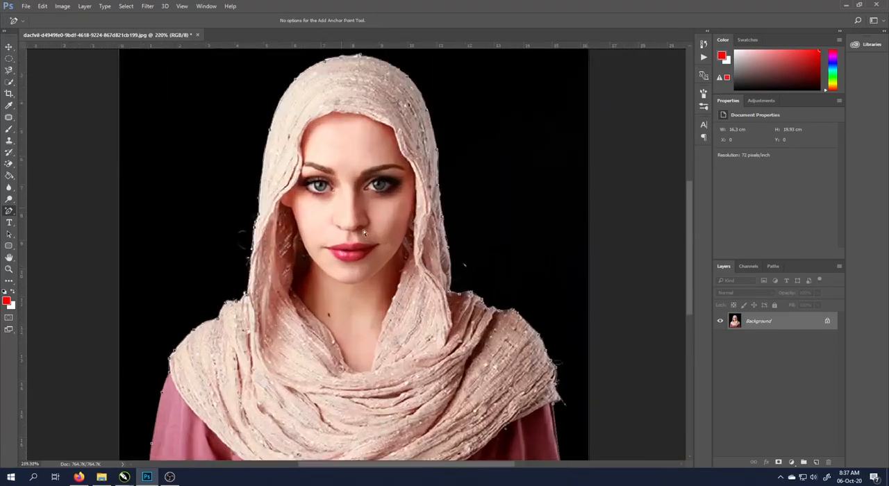
{"action": "scroll", "coordinate": [363, 213], "scroll_direction": "down", "scroll_amount": 2}
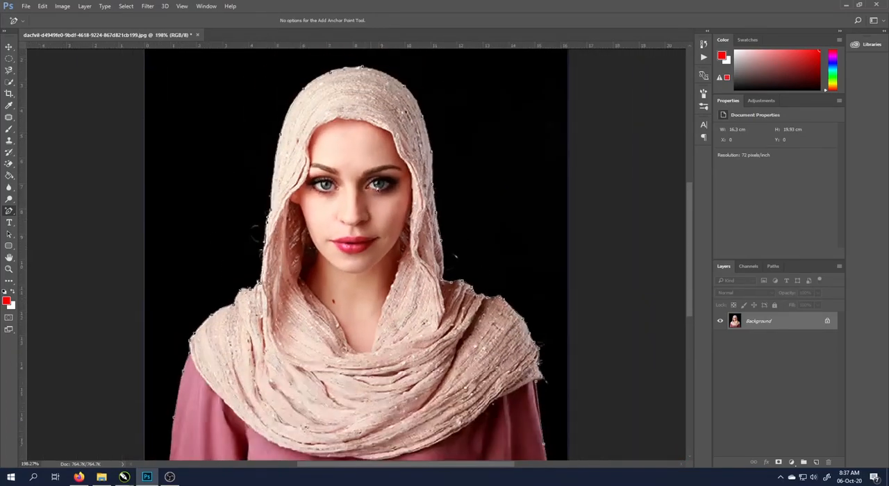
Convert the path into a new anti-aliased selection with a feather radius of 0 pixels
{"action": "right_click", "coordinate": [7, 212]}
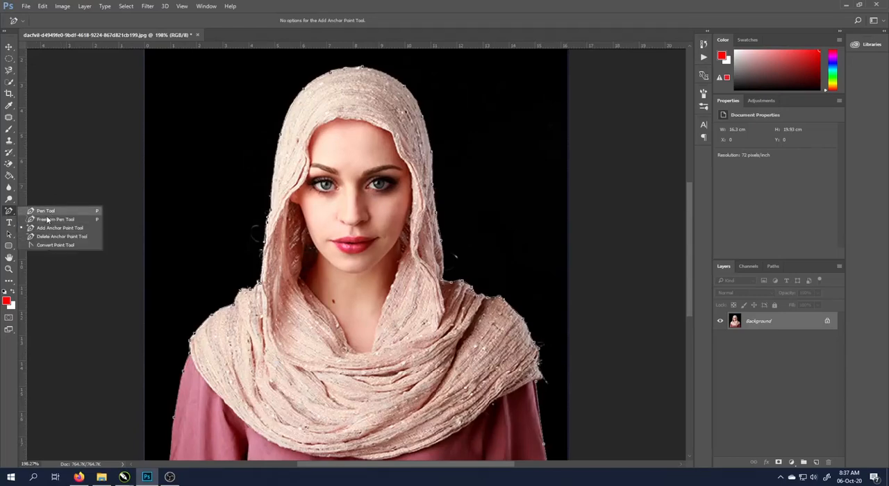
{"action": "left_click", "coordinate": [62, 231]}
{"action": "right_click", "coordinate": [313, 141]}
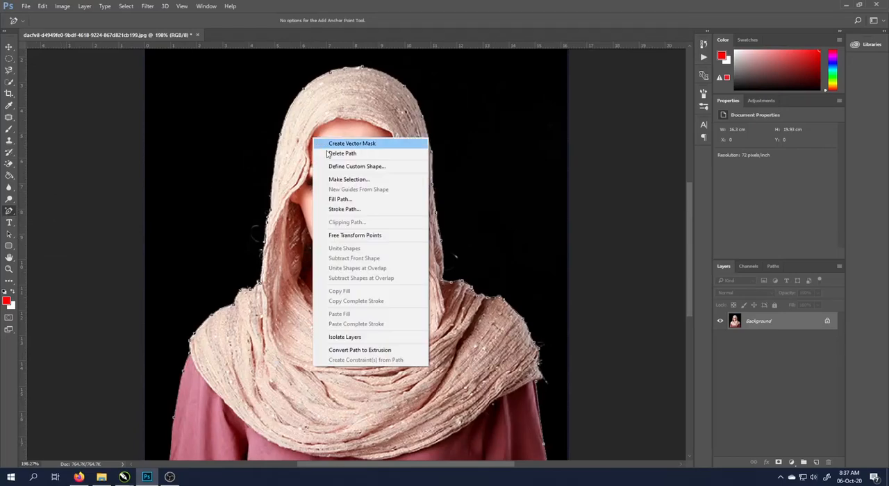
{"action": "left_click", "coordinate": [352, 180]}
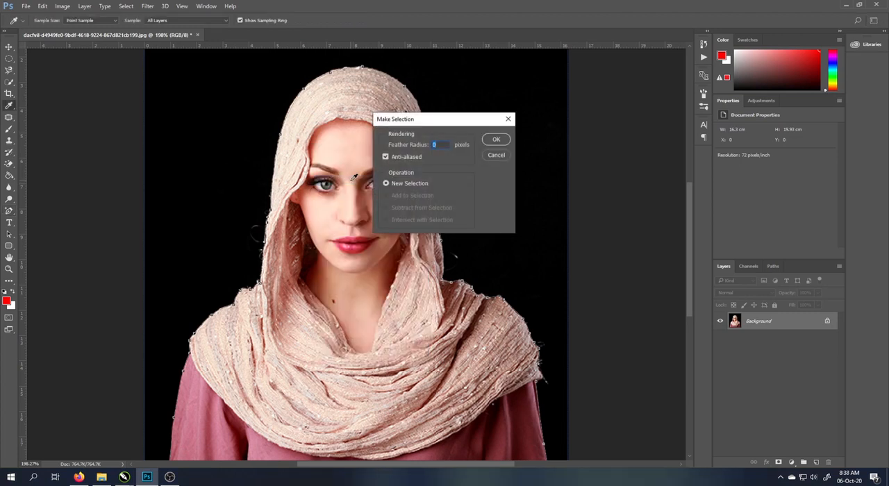
{"action": "left_click_drag", "start_coordinate": [438, 121], "coordinate": [559, 124]}
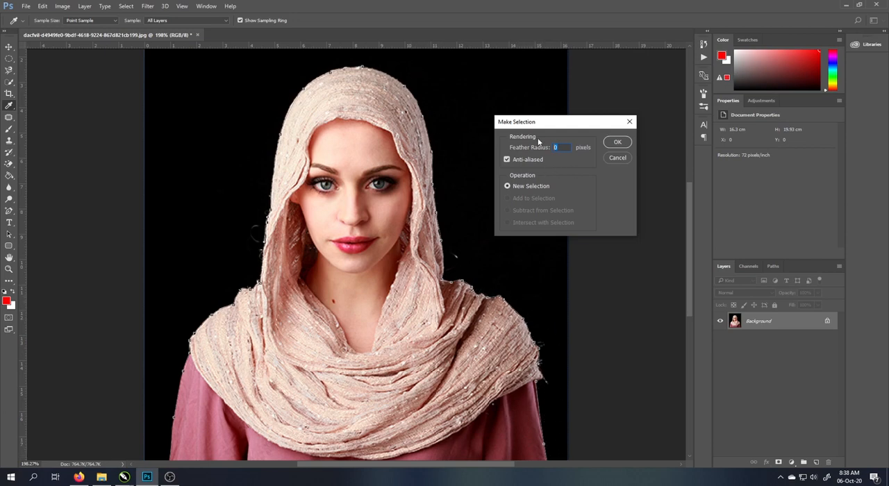
{"action": "left_click", "coordinate": [618, 143]}
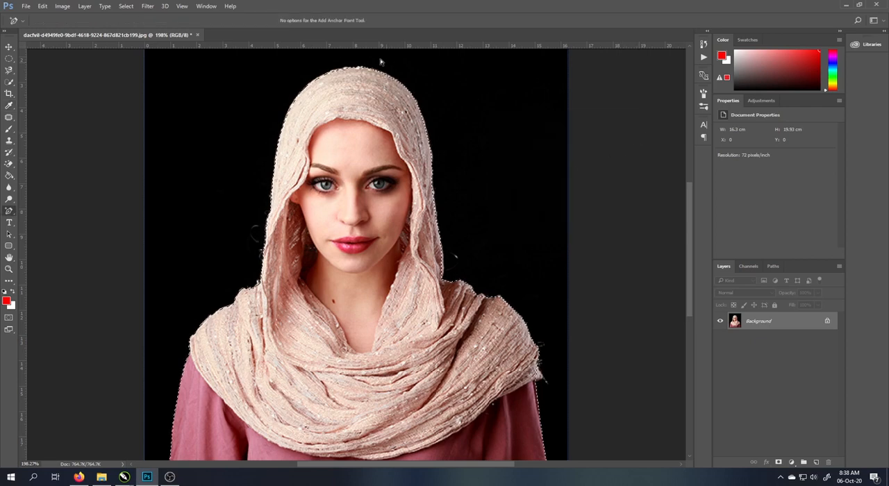
Copy the selected woman to a new layer and hide the Background layer
{"action": "scroll", "coordinate": [312, 121], "scroll_direction": "down", "scroll_amount": 6}
{"action": "scroll", "coordinate": [320, 363], "scroll_direction": "up", "scroll_amount": 7}
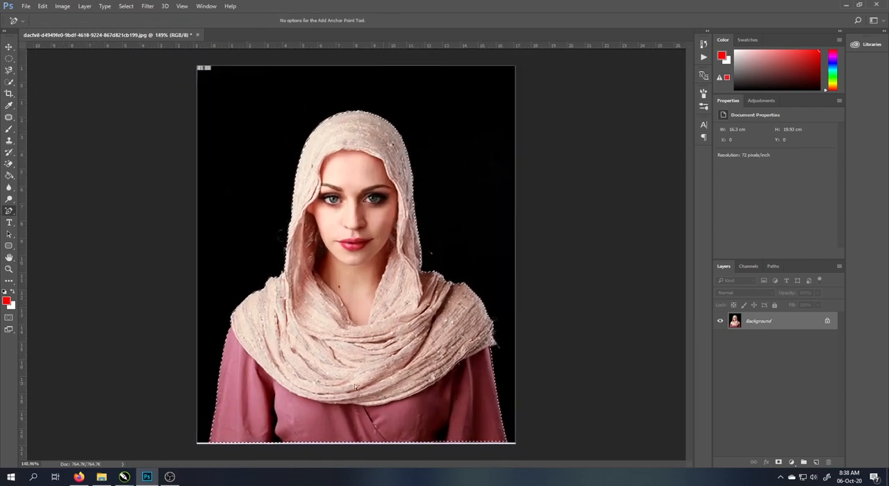
{"action": "scroll", "coordinate": [320, 363], "scroll_direction": "down", "scroll_amount": 4}
{"action": "scroll", "coordinate": [509, 266], "scroll_direction": "up", "scroll_amount": 4}
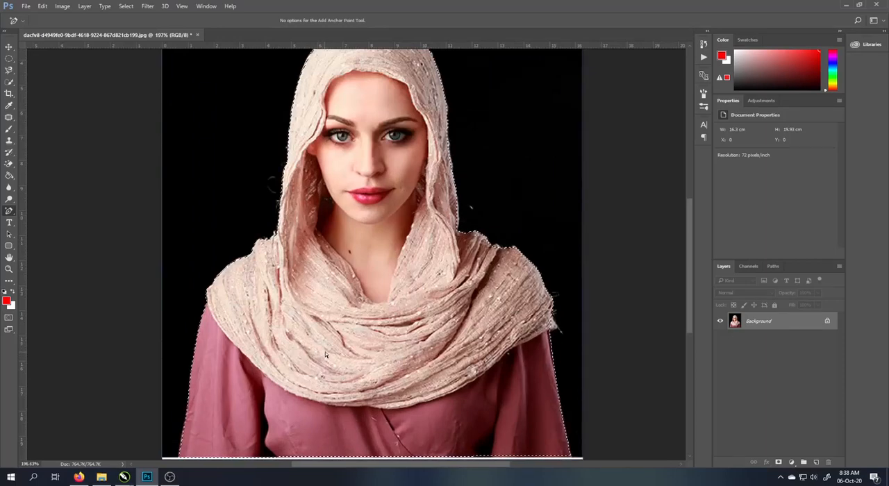
{"action": "scroll", "coordinate": [509, 266], "scroll_direction": "down", "scroll_amount": 4}
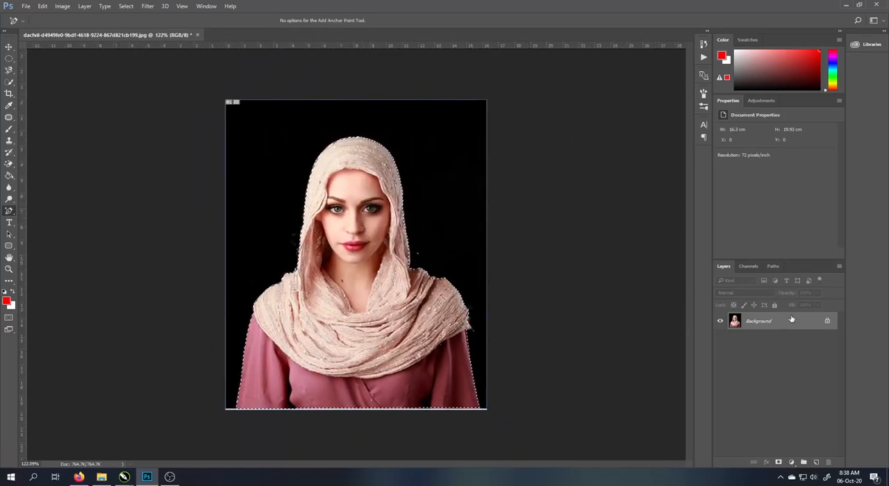
{"action": "right_click", "coordinate": [755, 330]}
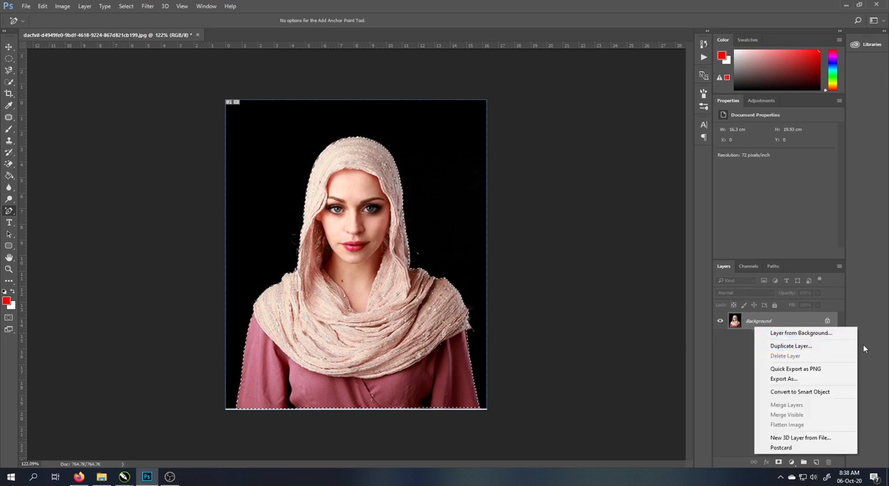
{"action": "key", "text": "Escape"}
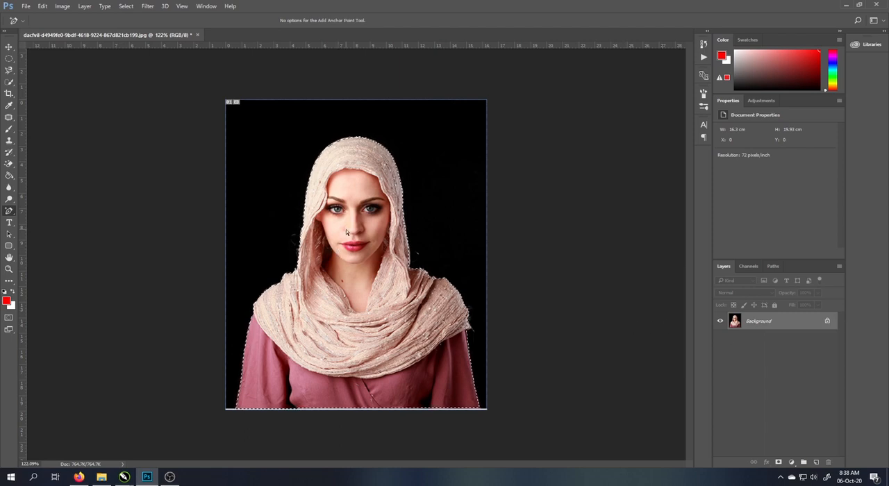
{"action": "key", "text": "ctrl+j"}
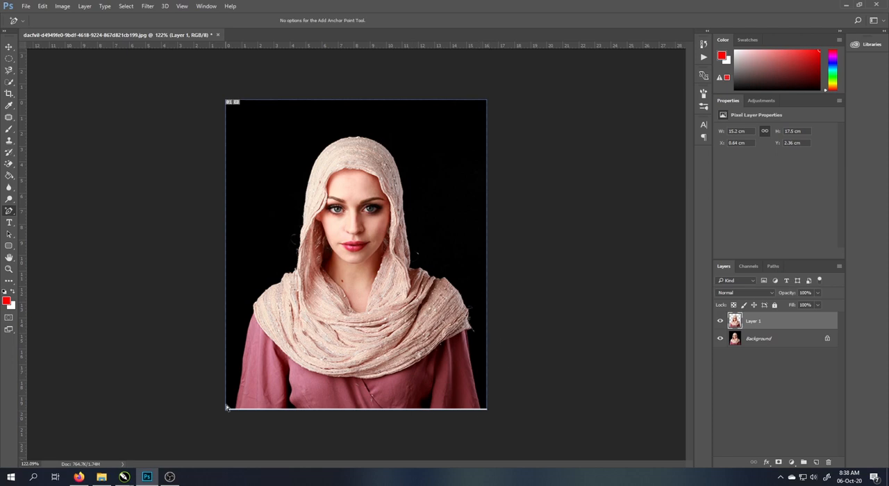
{"action": "left_click", "coordinate": [720, 338]}
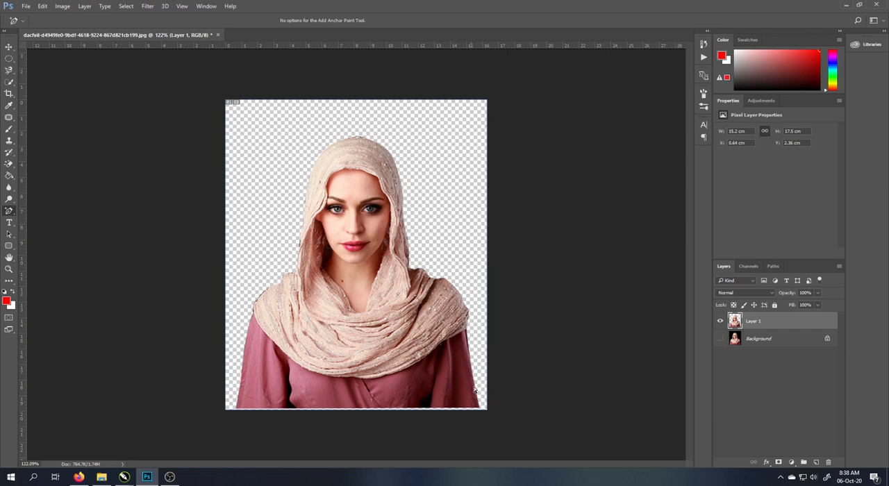
Activate the Move tool and make the cut-out woman's layer the active layer
{"action": "left_click", "coordinate": [9, 47]}
{"action": "left_click", "coordinate": [408, 173]}
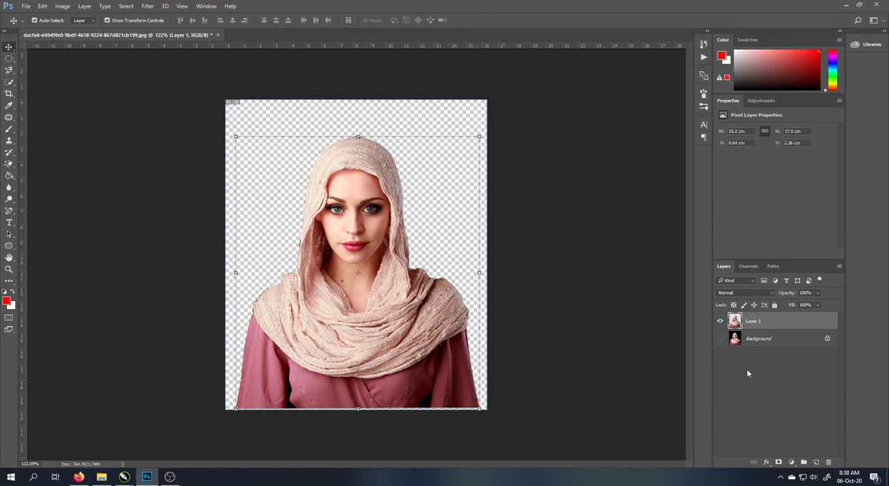
{"action": "left_click", "coordinate": [770, 339]}
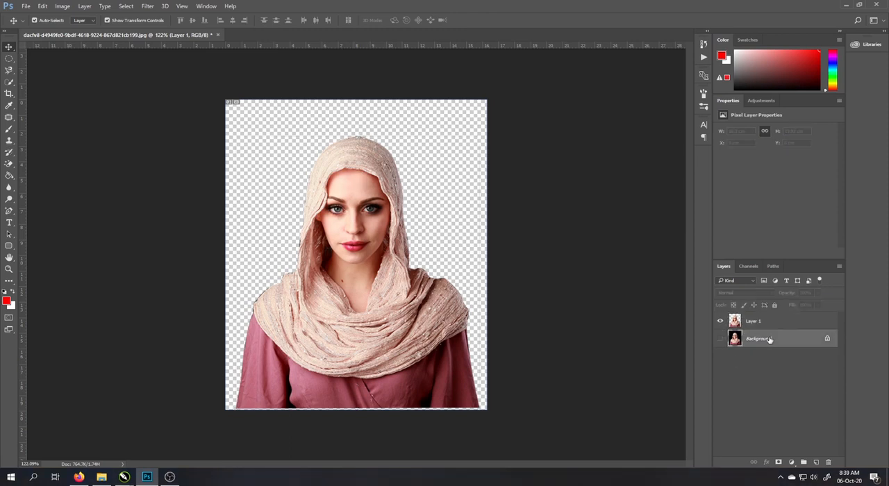
{"action": "left_click", "coordinate": [744, 320]}
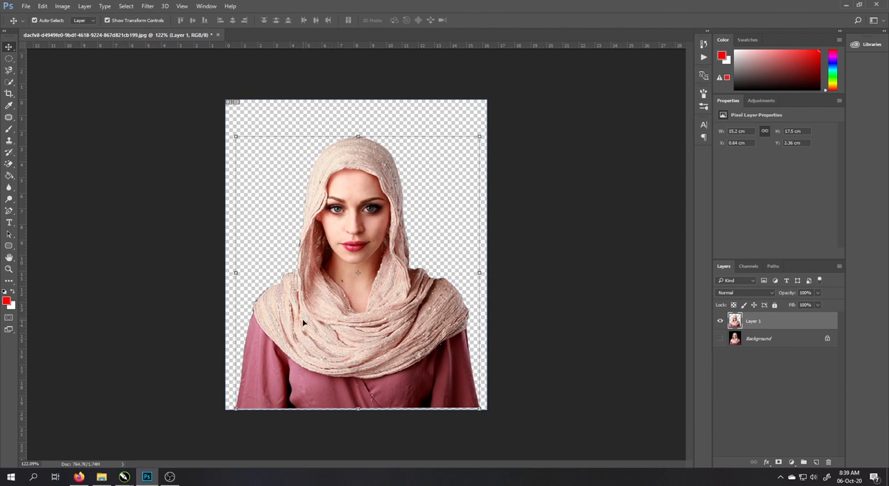
From File Explorer, open the river-and-bridge landscape a99e34c48753fa2cf4dc04a6b01f746d.jpg in the Background (Latar Belakang) folder as a separate Photoshop document
{"action": "mouse_move", "coordinate": [102, 476]}
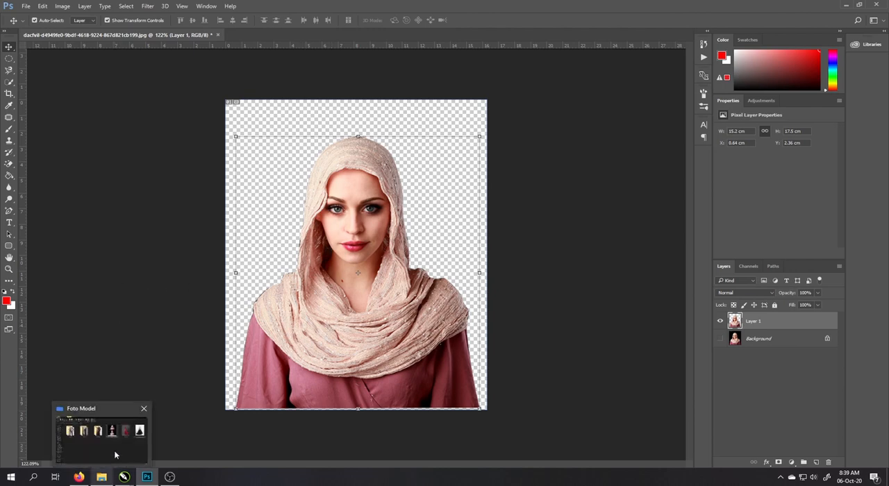
{"action": "left_click", "coordinate": [132, 431]}
{"action": "left_click", "coordinate": [194, 70]}
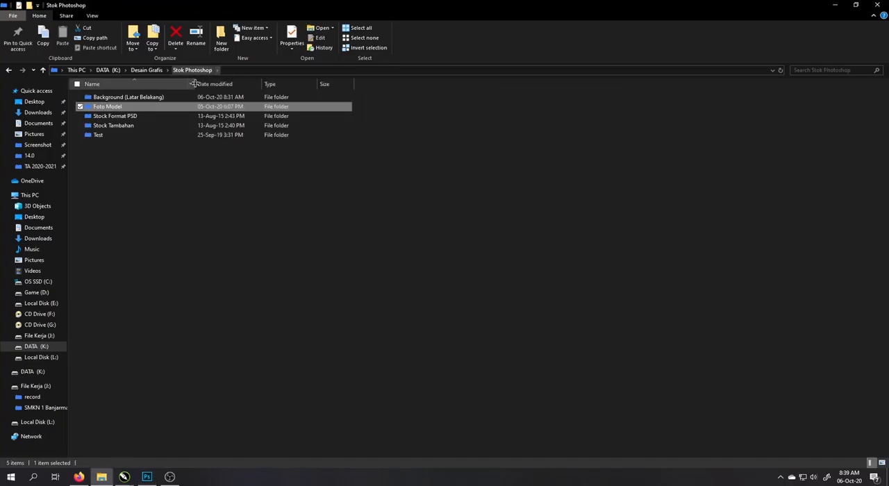
{"action": "left_click", "coordinate": [166, 96]}
{"action": "double_click", "coordinate": [166, 96]}
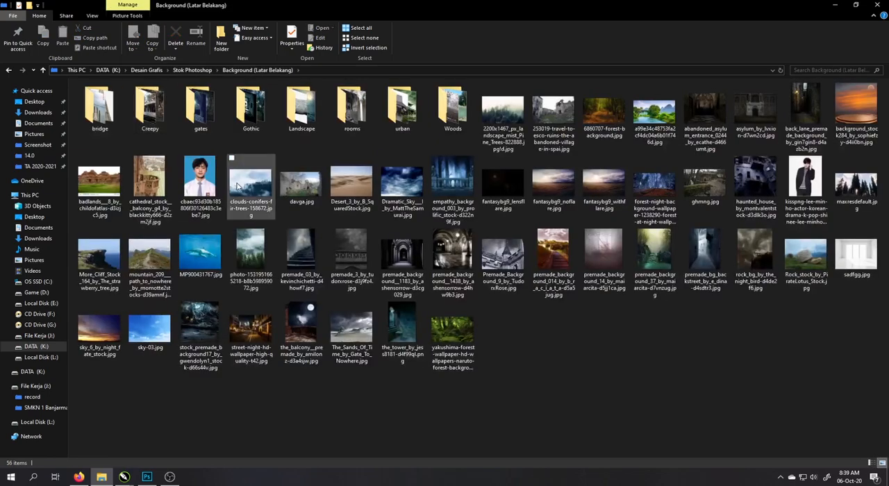
{"action": "left_click", "coordinate": [654, 139]}
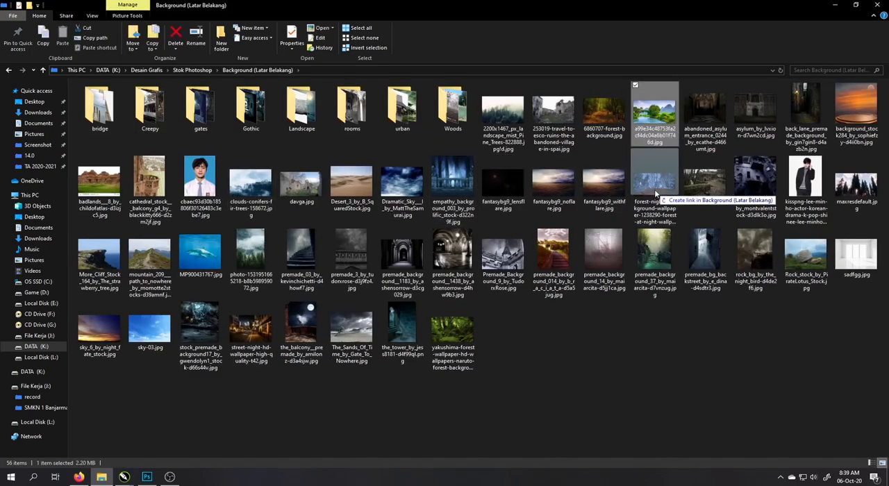
{"action": "key", "text": "alt+Tab"}
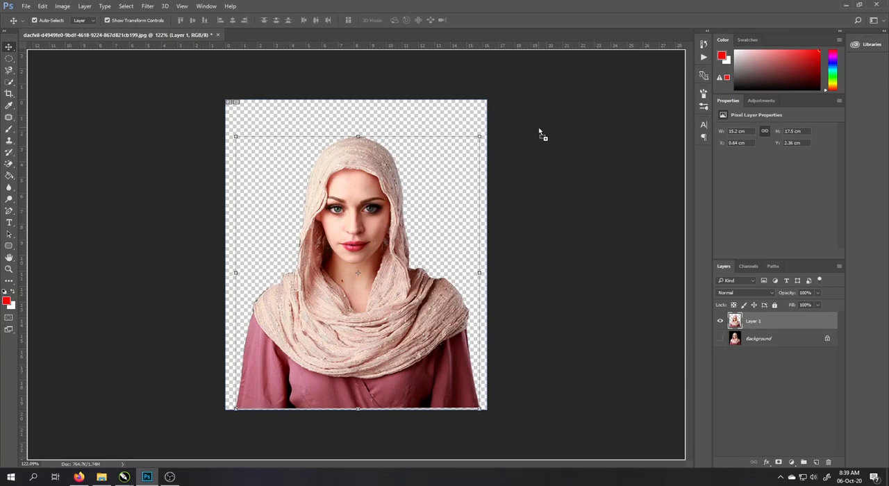
{"action": "left_click_drag", "start_coordinate": [522, 50], "coordinate": [524, 33]}
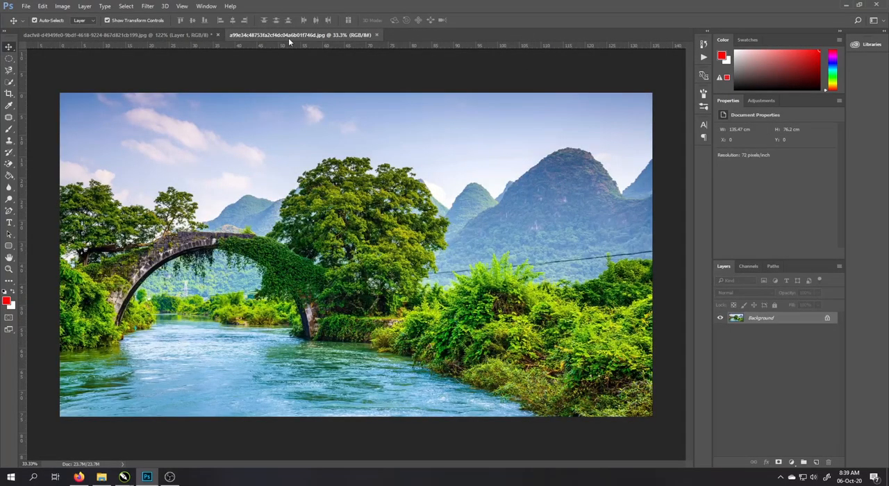
Copy the cut-out woman from the floated portrait document into the landscape document, and close the portrait
{"action": "left_click", "coordinate": [161, 37]}
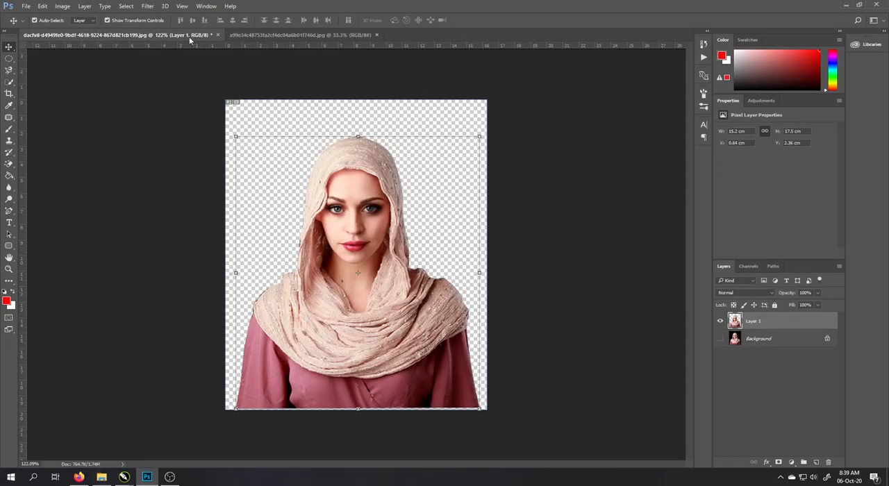
{"action": "left_click_drag", "start_coordinate": [189, 36], "coordinate": [141, 157]}
{"action": "left_click_drag", "start_coordinate": [116, 297], "coordinate": [366, 266]}
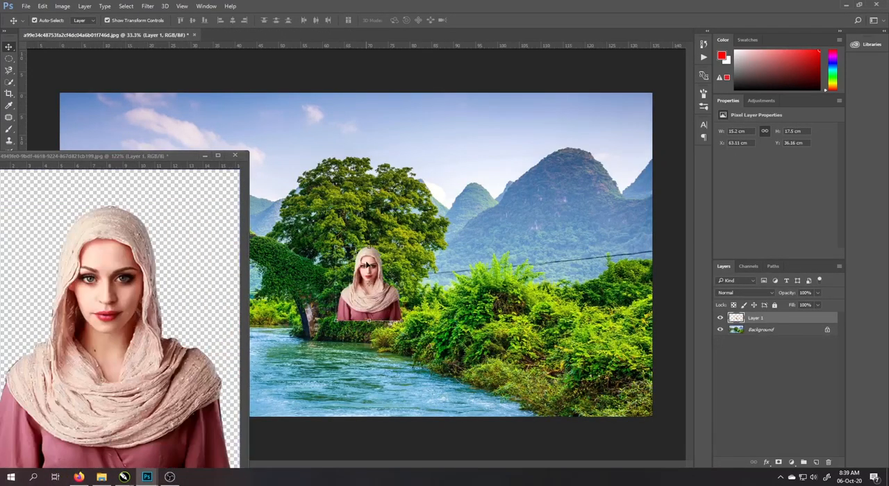
{"action": "left_click", "coordinate": [235, 155]}
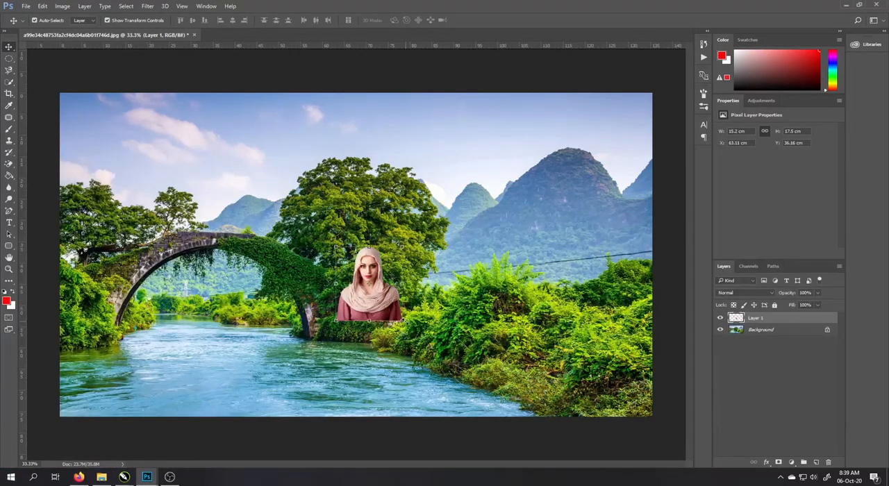
Scale the woman up proportionally to about 60.5 × 69.5 cm and place her at the landscape's lower left, standing on its bottom edge
{"action": "key", "text": "ctrl+t"}
{"action": "left_click_drag", "start_coordinate": [401, 321], "coordinate": [494, 412]}
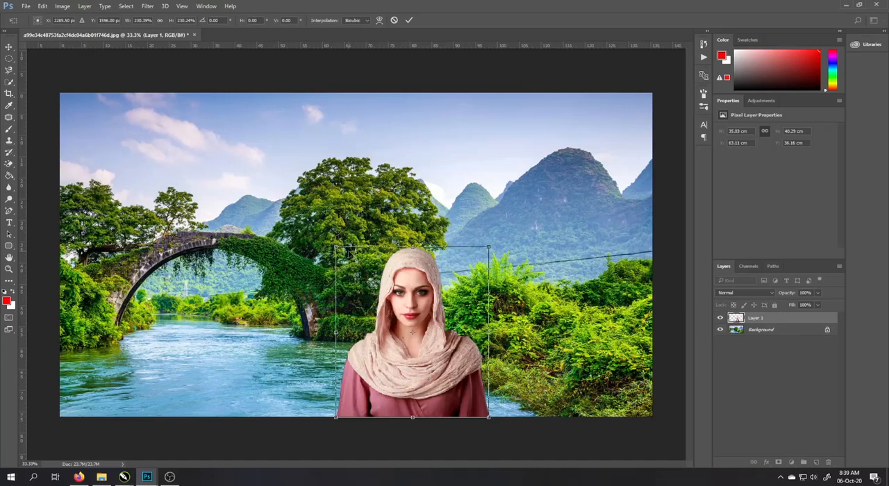
{"action": "left_click_drag", "start_coordinate": [335, 247], "coordinate": [270, 174]}
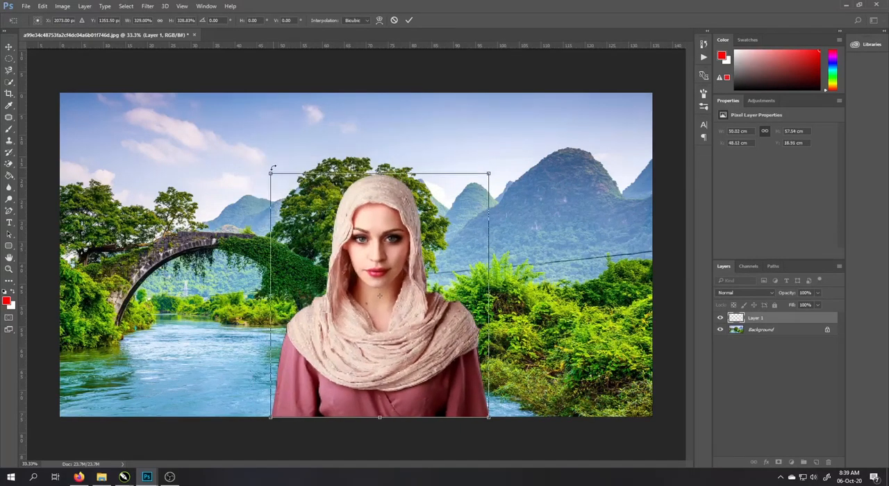
{"action": "left_click_drag", "start_coordinate": [359, 241], "coordinate": [165, 242]}
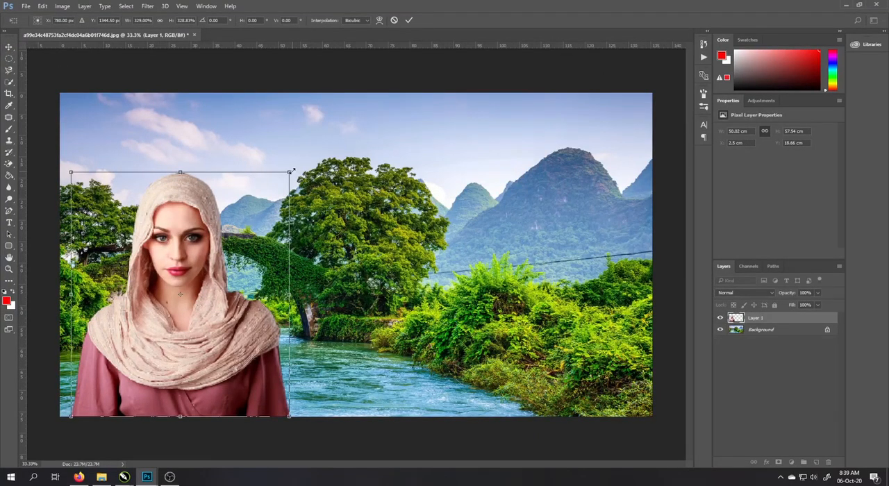
{"action": "left_click_drag", "start_coordinate": [292, 169], "coordinate": [334, 118]}
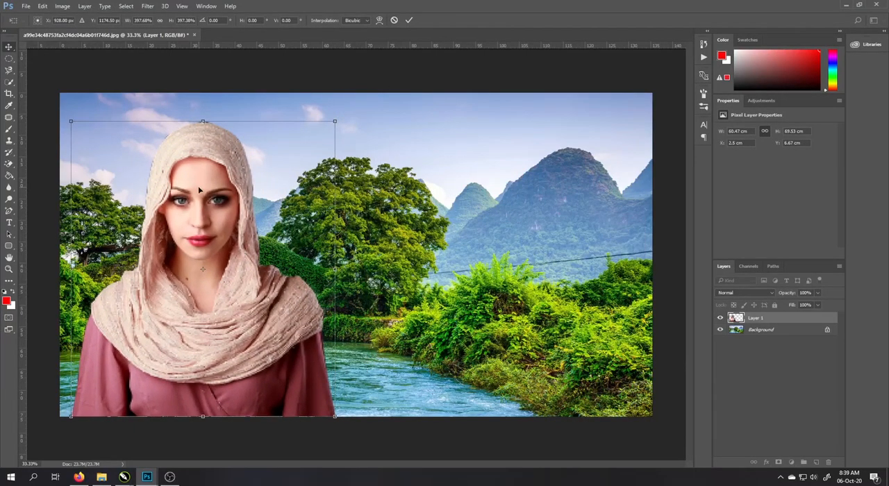
{"action": "key", "text": "Return"}
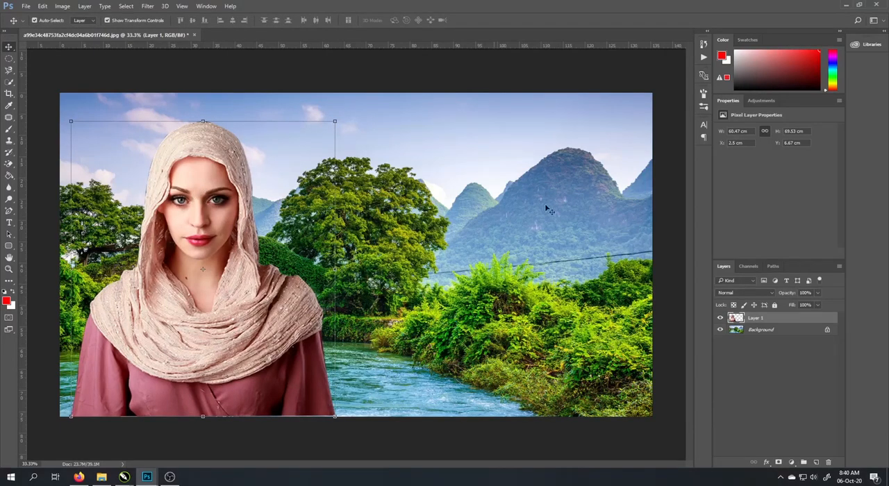
Shift the woman slightly left toward the landscape's edge and deselect her layer
{"action": "scroll", "coordinate": [555, 216], "scroll_direction": "down", "scroll_amount": 3}
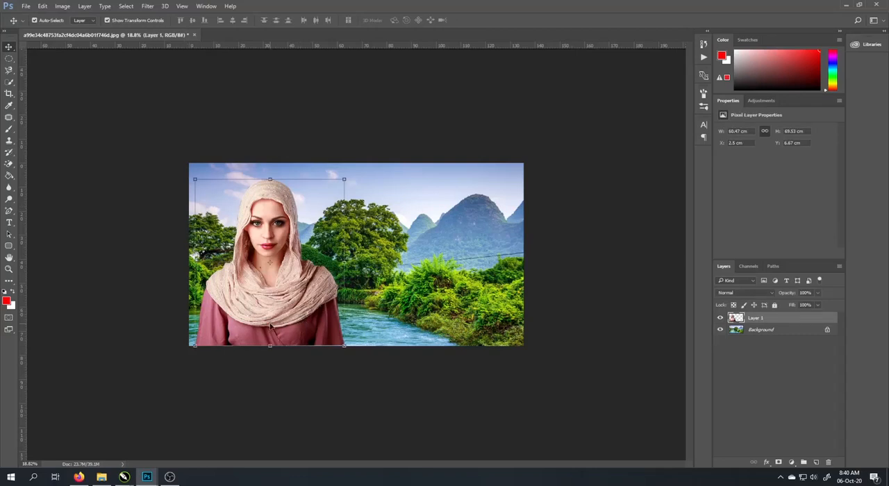
{"action": "left_click_drag", "start_coordinate": [270, 325], "coordinate": [264, 326]}
{"action": "left_click", "coordinate": [127, 243]}
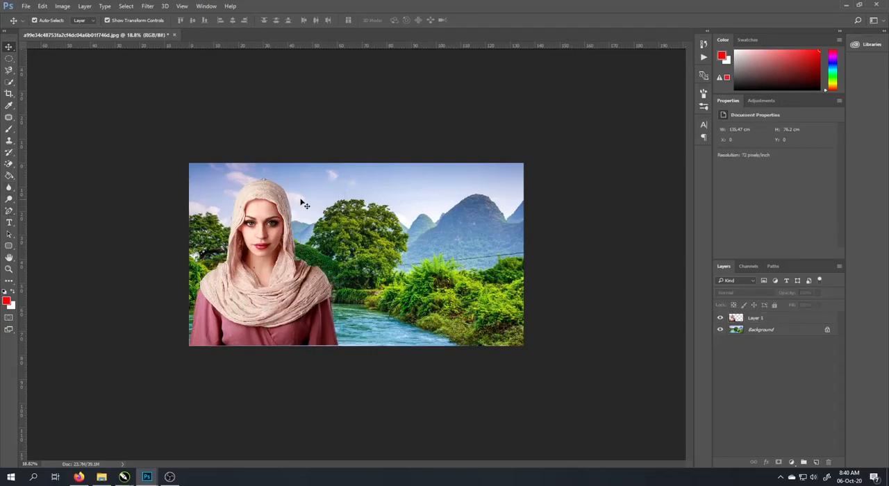
{"action": "left_click", "coordinate": [258, 199]}
{"action": "left_click", "coordinate": [467, 203]}
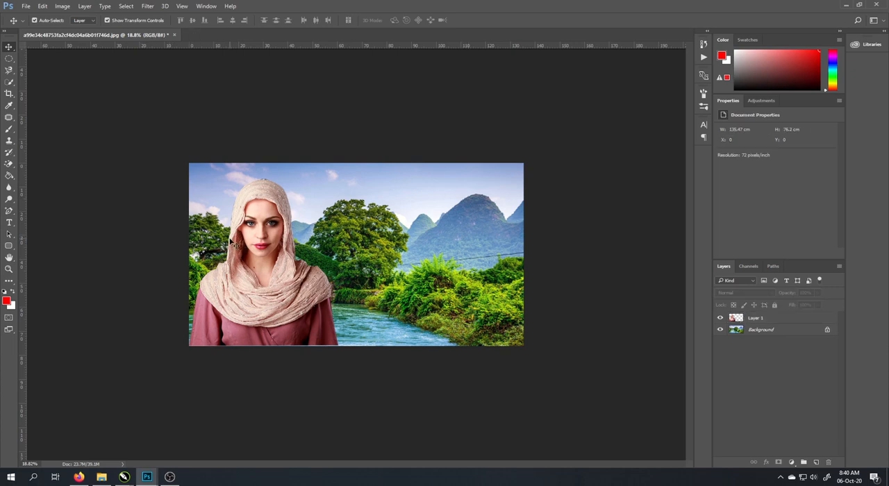